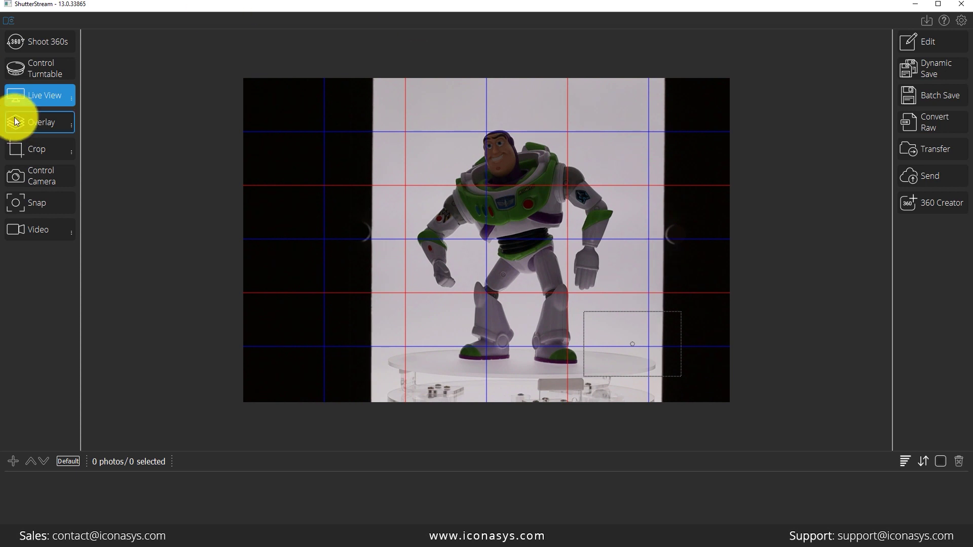
Slow the Canon shutter speed from 1/40 to 1/20 (1/3) to brighten the live view
{"action": "left_click", "coordinate": [50, 177]}
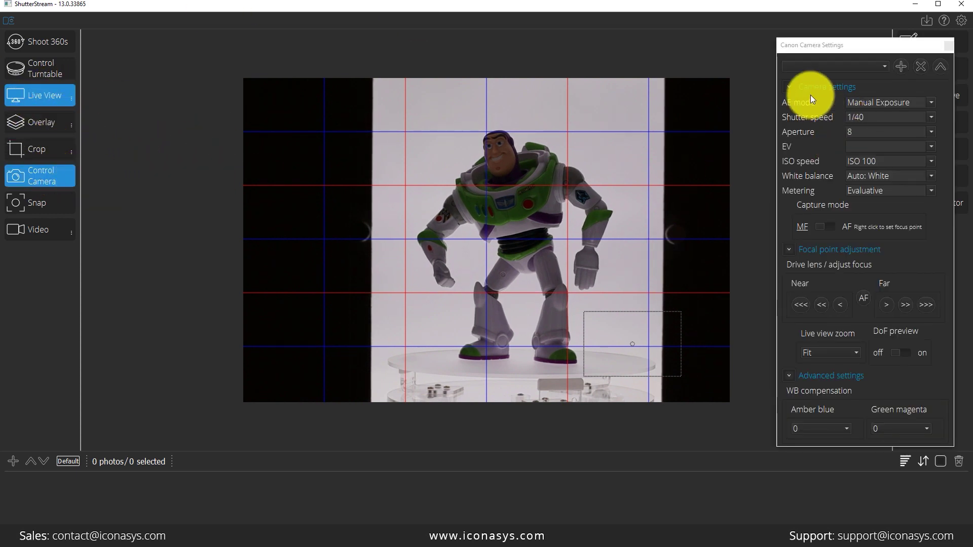
{"action": "left_click_drag", "start_coordinate": [835, 46], "coordinate": [815, 45]}
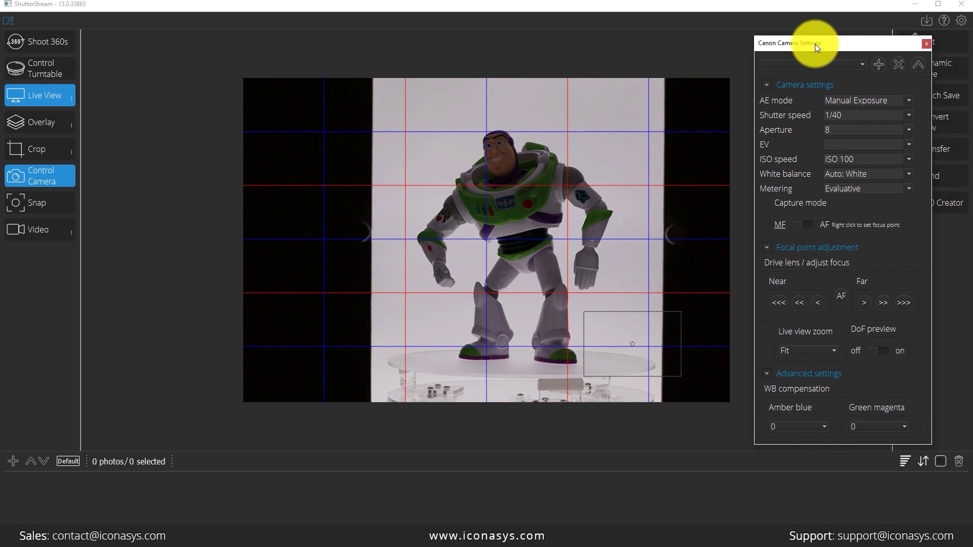
{"action": "left_click", "coordinate": [855, 114]}
{"action": "left_click", "coordinate": [847, 136]}
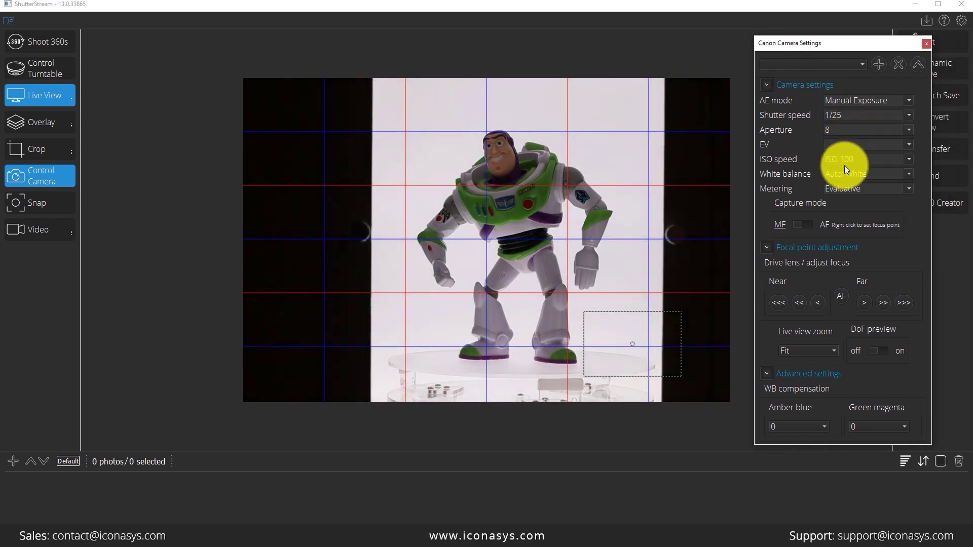
{"action": "left_click", "coordinate": [853, 116]}
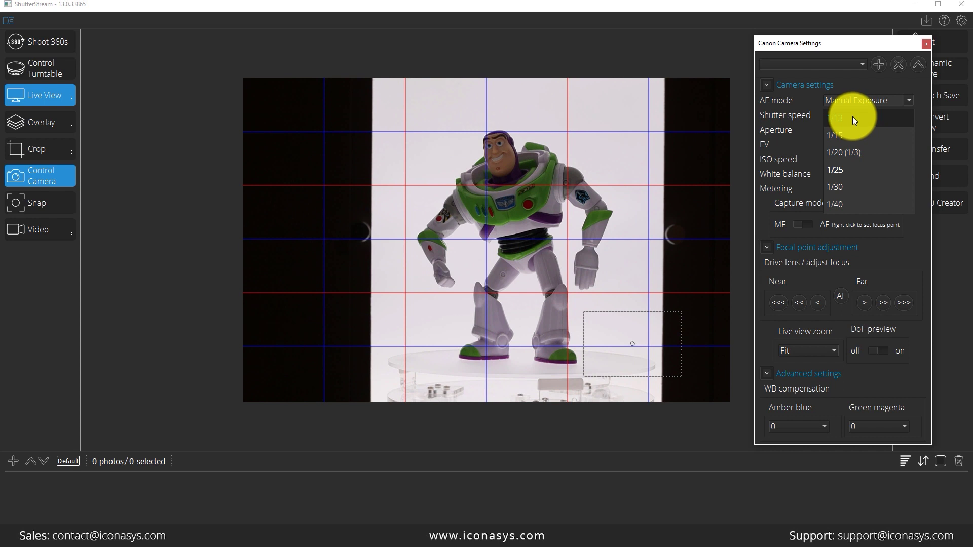
{"action": "left_click", "coordinate": [855, 150]}
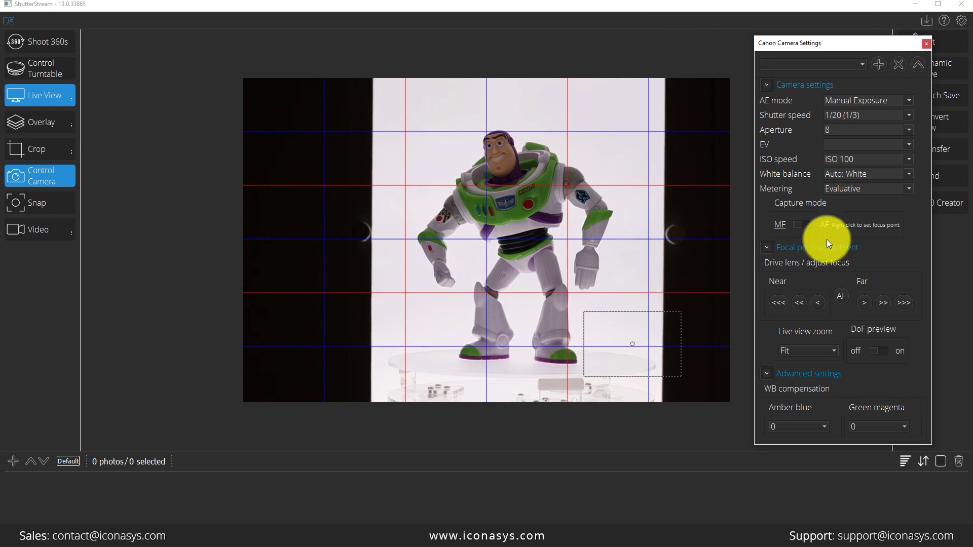
Crop the live view tightly around the Buzz figure, snap a photo, and open its thumbnail
{"action": "left_click", "coordinate": [924, 45]}
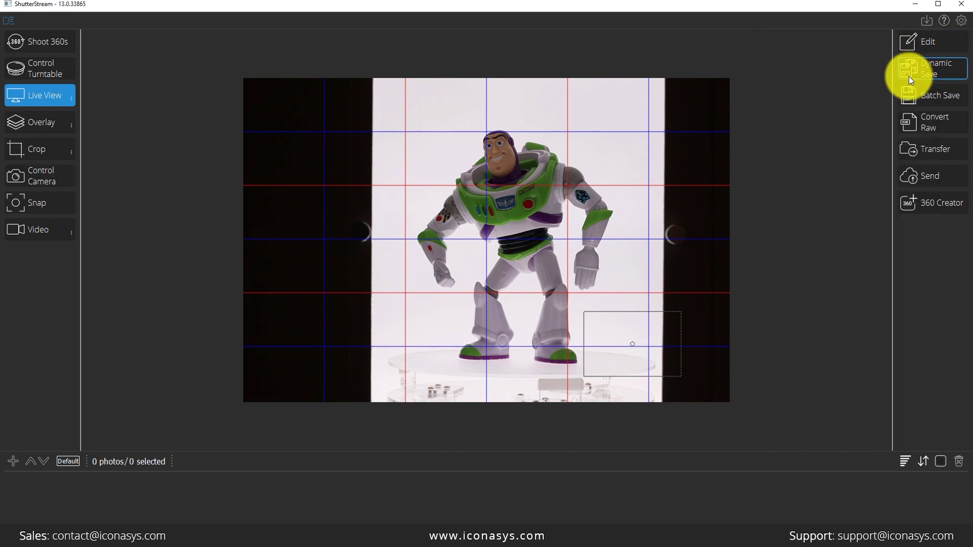
{"action": "left_click", "coordinate": [53, 149]}
{"action": "mouse_move", "coordinate": [395, 110]}
{"action": "left_mouse_down"}
{"action": "mouse_move", "coordinate": [590, 351]}
{"action": "mouse_move", "coordinate": [623, 365]}
{"action": "mouse_move", "coordinate": [581, 359]}
{"action": "mouse_move", "coordinate": [583, 350]}
{"action": "mouse_move", "coordinate": [586, 359]}
{"action": "left_mouse_up"}
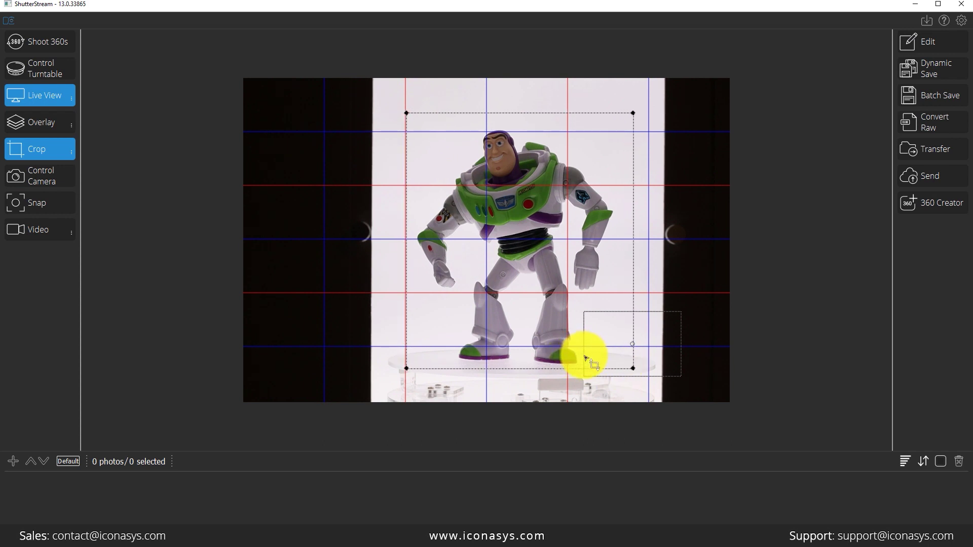
{"action": "left_click", "coordinate": [39, 201]}
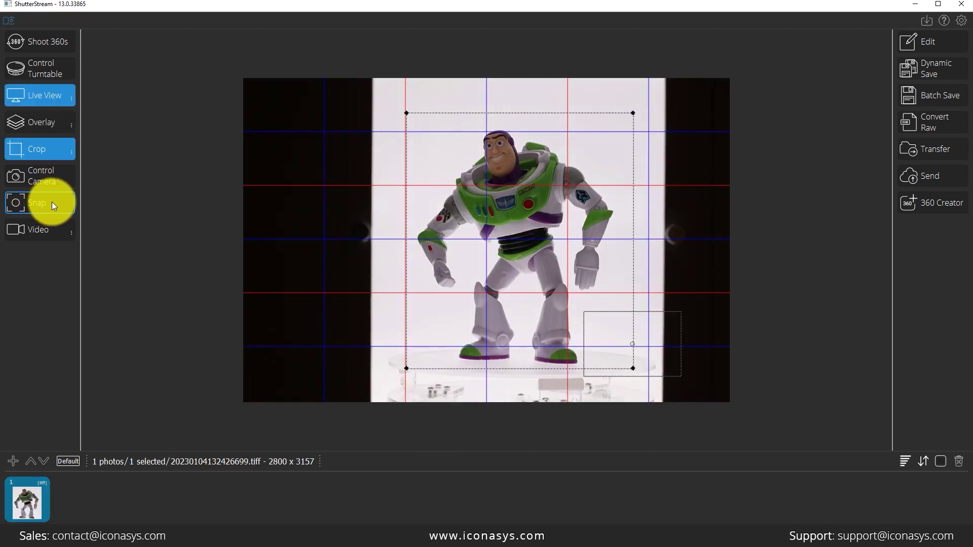
{"action": "left_click", "coordinate": [27, 498]}
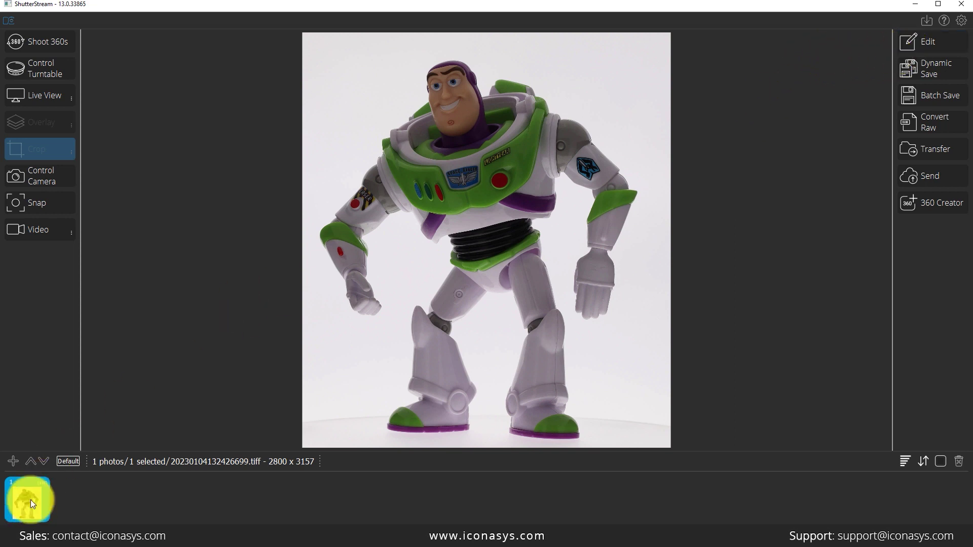
Open the photo in the editor and preview AI Background Removal
{"action": "left_click", "coordinate": [934, 45]}
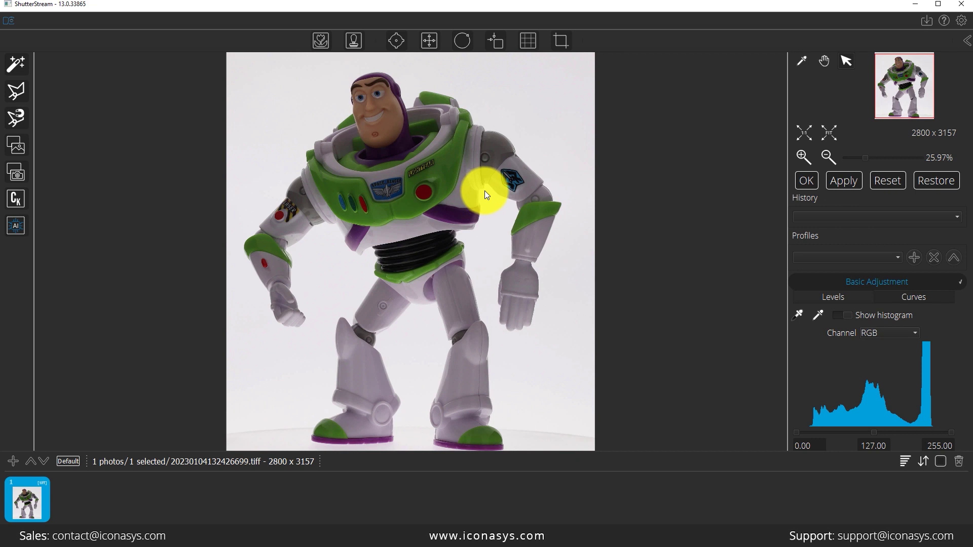
{"action": "left_click", "coordinate": [14, 229]}
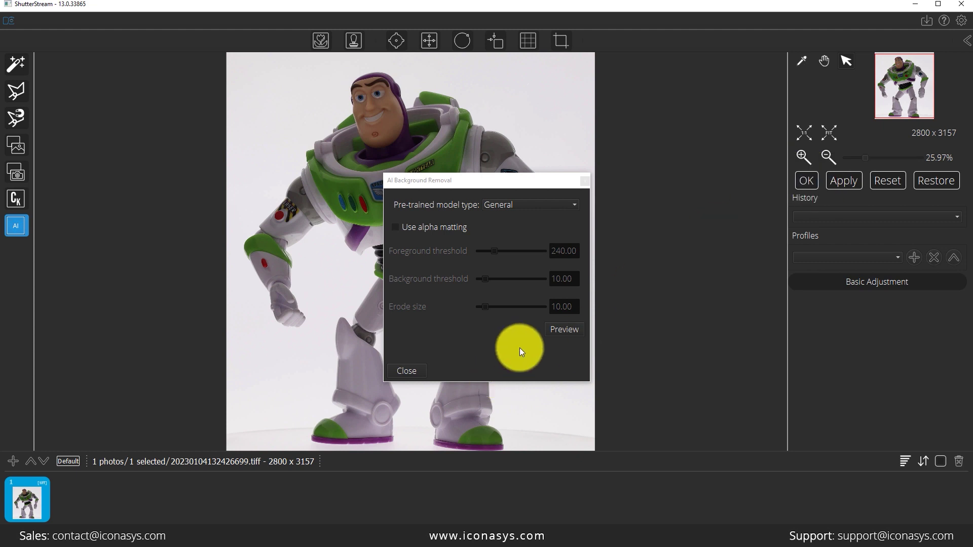
{"action": "left_click", "coordinate": [552, 330]}
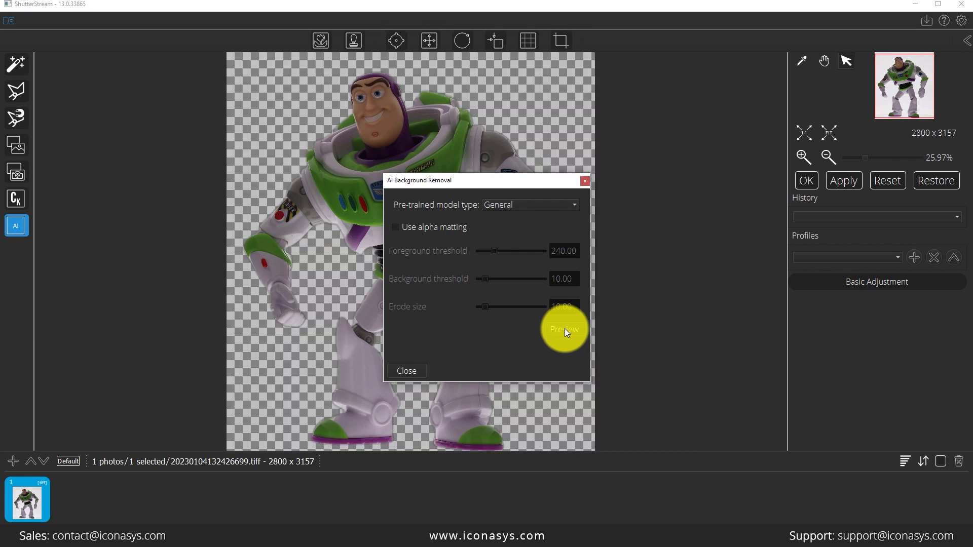
{"action": "left_click_drag", "start_coordinate": [481, 181], "coordinate": [675, 179]}
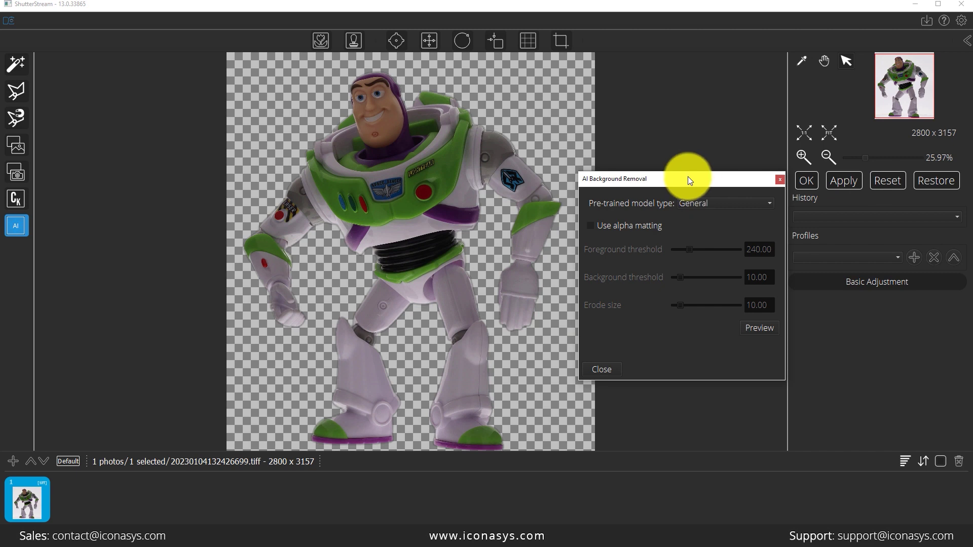
{"action": "left_click_drag", "start_coordinate": [685, 174], "coordinate": [680, 170]}
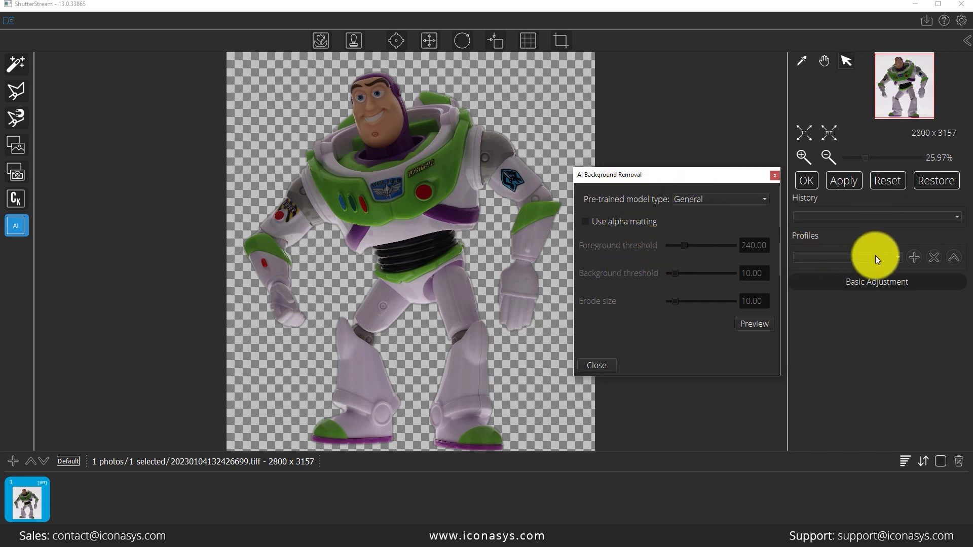
Save the removal settings as profile 'AI BR' and apply them to the photo
{"action": "left_click", "coordinate": [910, 260]}
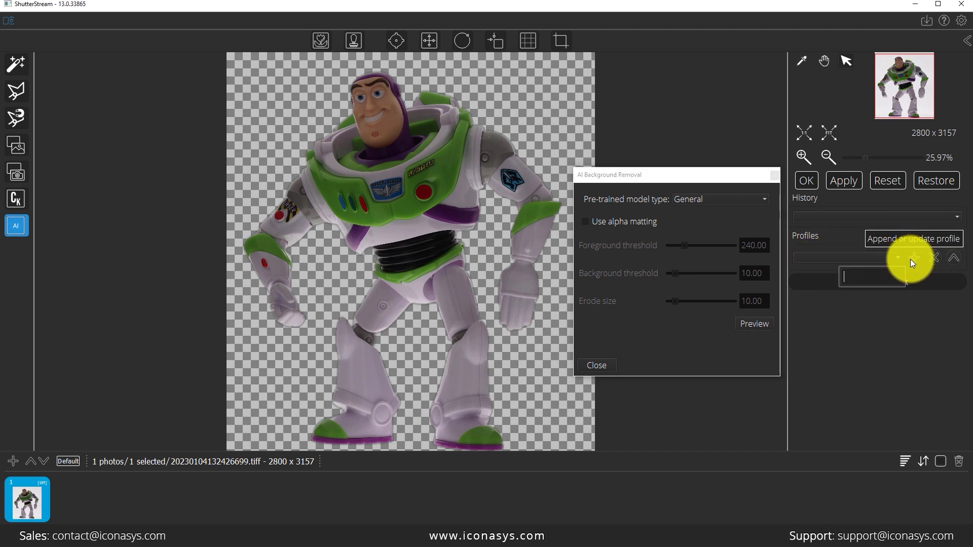
{"action": "type", "text": "AI BR"}
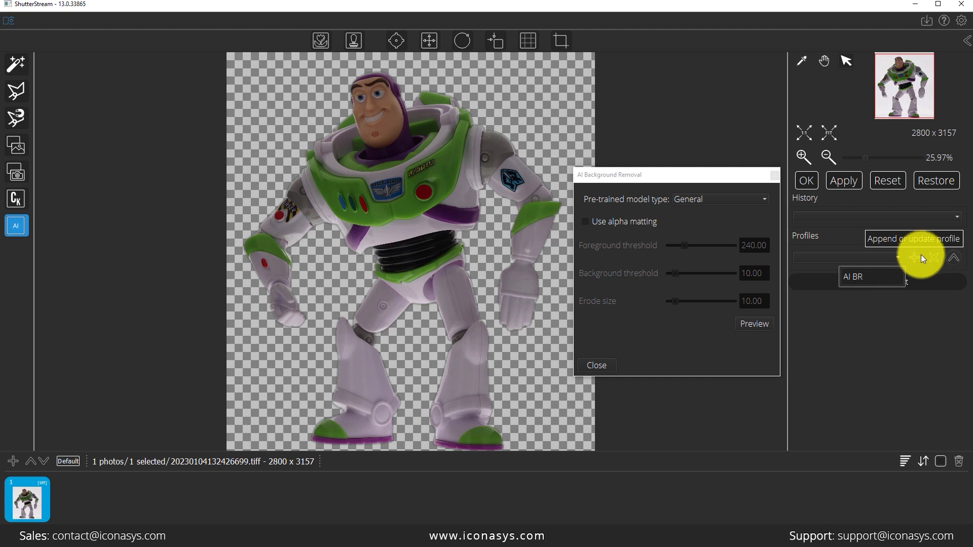
{"action": "key", "text": "Return"}
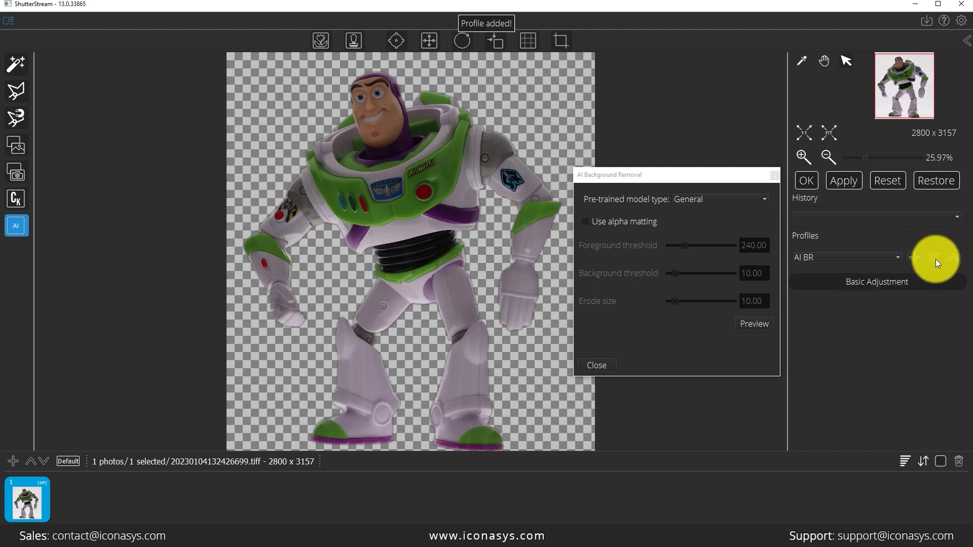
{"action": "left_click", "coordinate": [840, 181]}
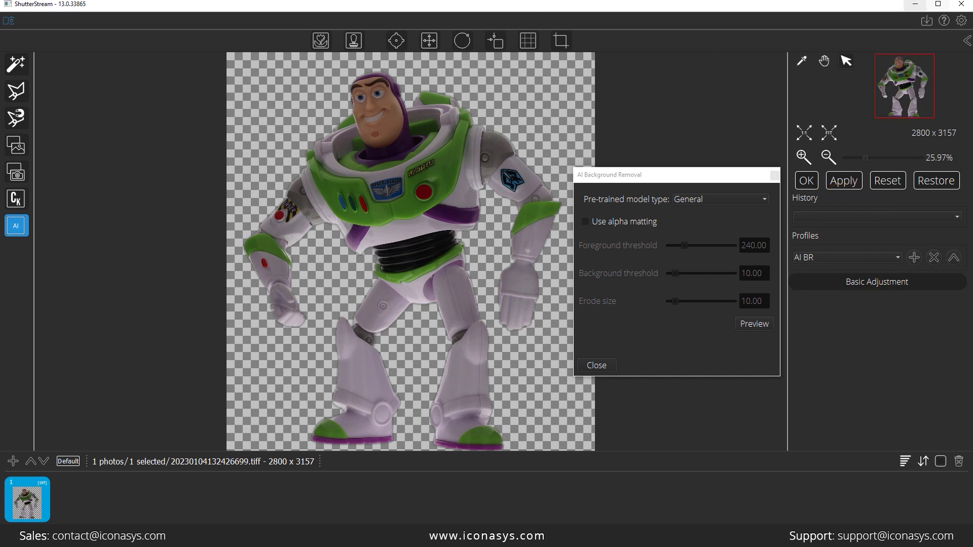
{"action": "left_click", "coordinate": [775, 175]}
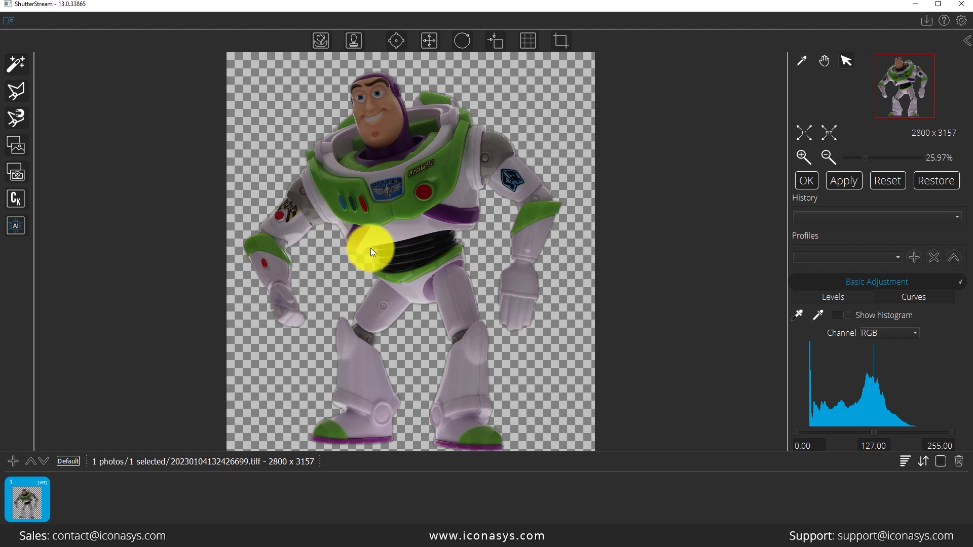
Set Magic Wand removal to the clicked region only, with mask grow radius 6.79
{"action": "left_click", "coordinate": [19, 62]}
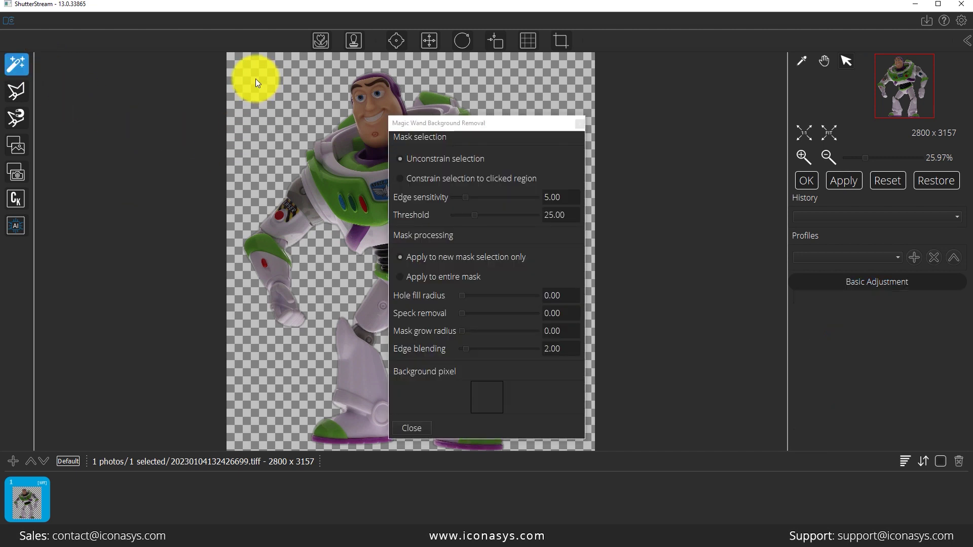
{"action": "left_click", "coordinate": [401, 179]}
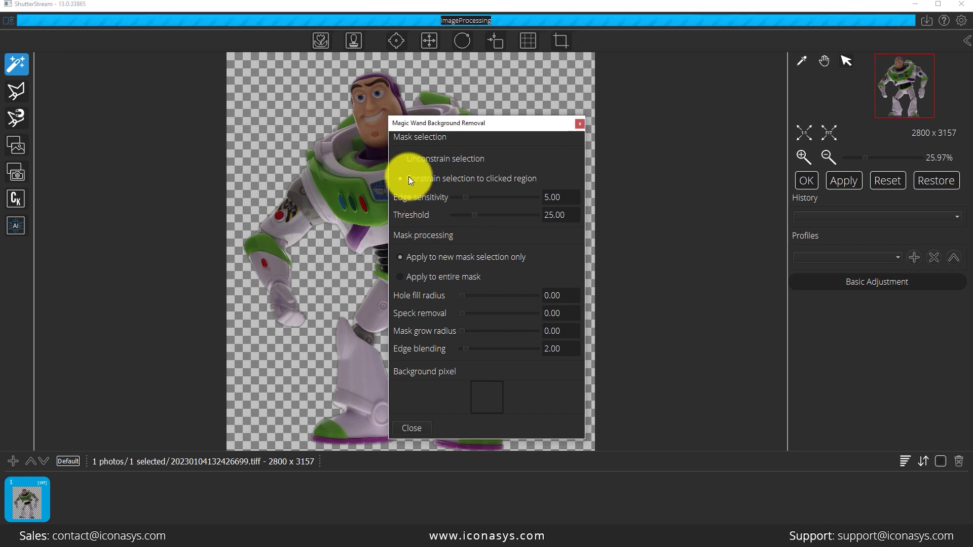
{"action": "left_click_drag", "start_coordinate": [483, 124], "coordinate": [652, 121]}
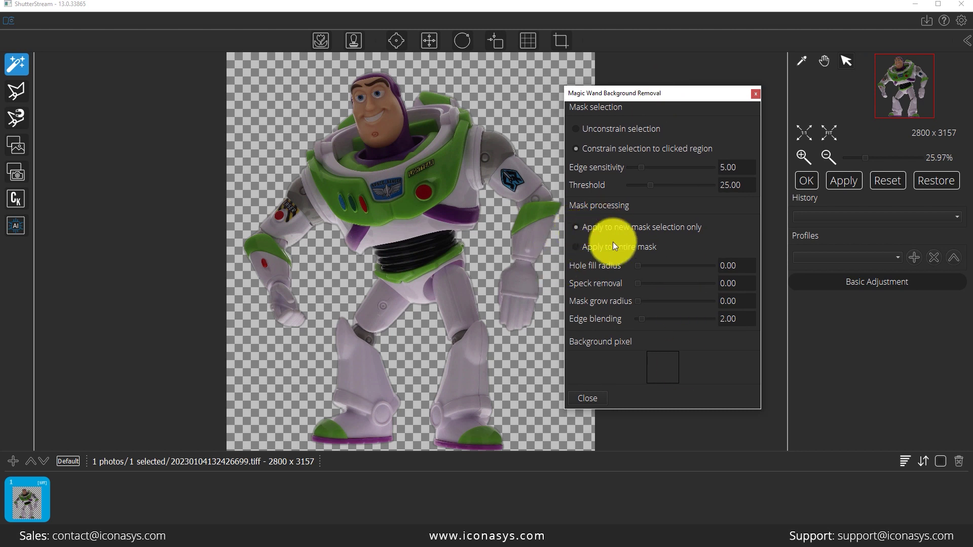
{"action": "left_click_drag", "start_coordinate": [639, 302], "coordinate": [652, 305]}
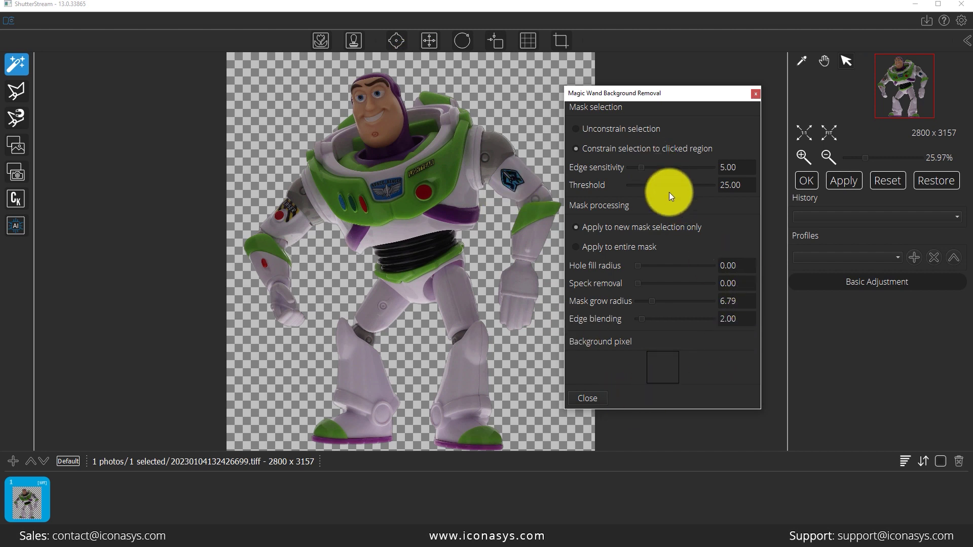
Save the magic wand settings as profile 'Mask Grow' and apply them
{"action": "left_click", "coordinate": [914, 258]}
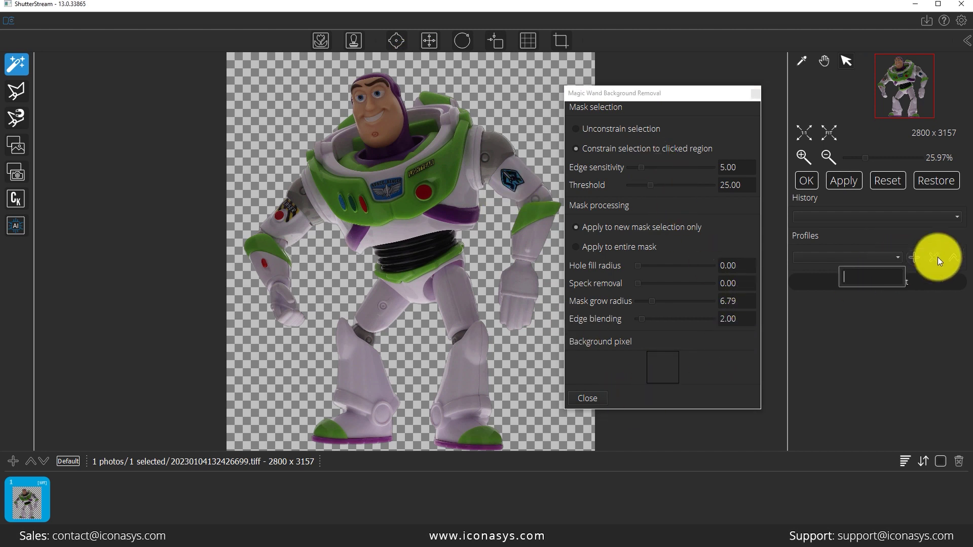
{"action": "type", "text": "Mask G"}
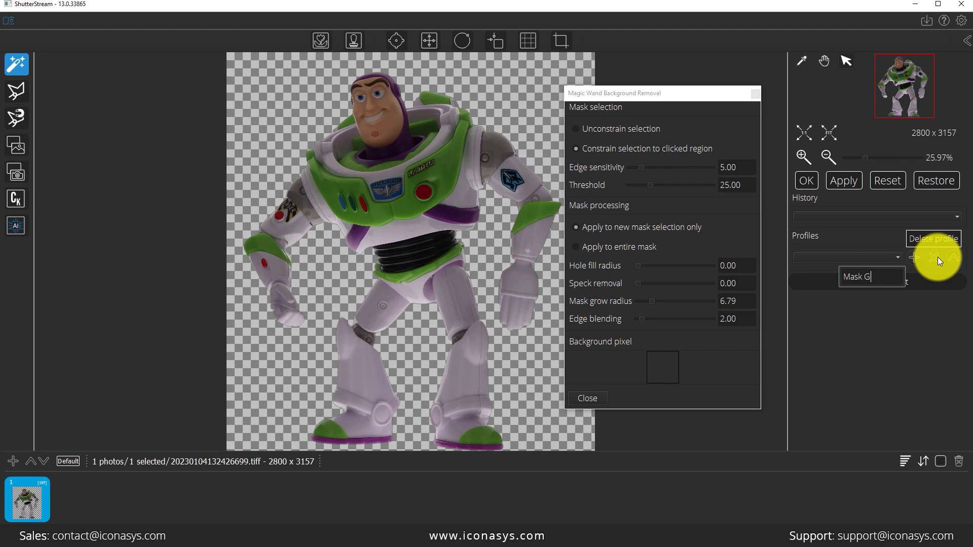
{"action": "type", "text": "row"}
{"action": "key", "text": "Return"}
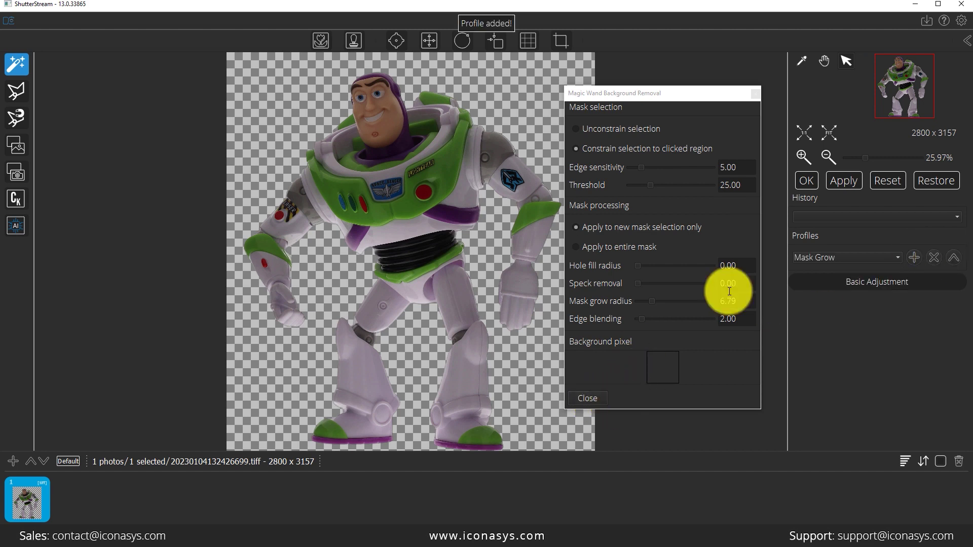
{"action": "left_click", "coordinate": [856, 181]}
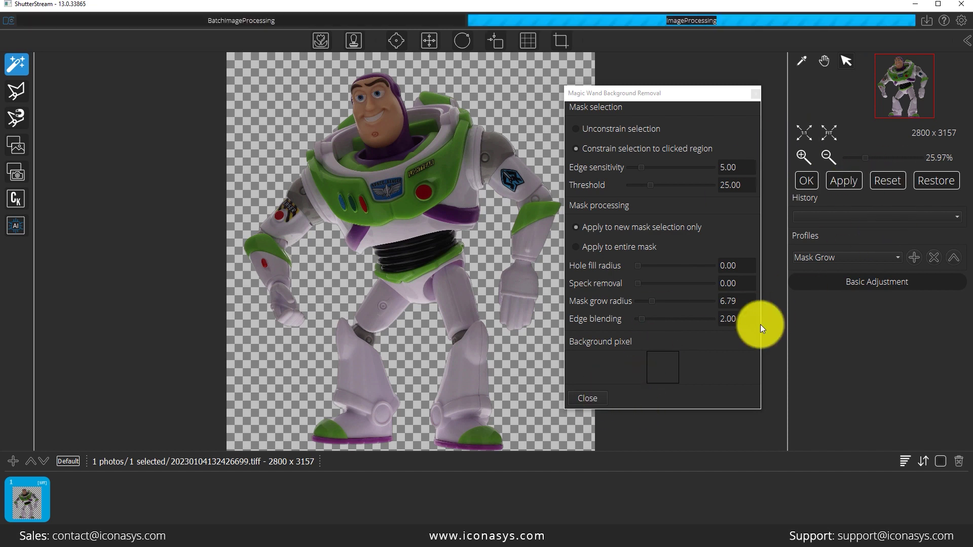
Adjust Levels to black 3.19, midtones 92.45 and white 243.84 in Basic Adjustment
{"action": "left_click", "coordinate": [755, 95]}
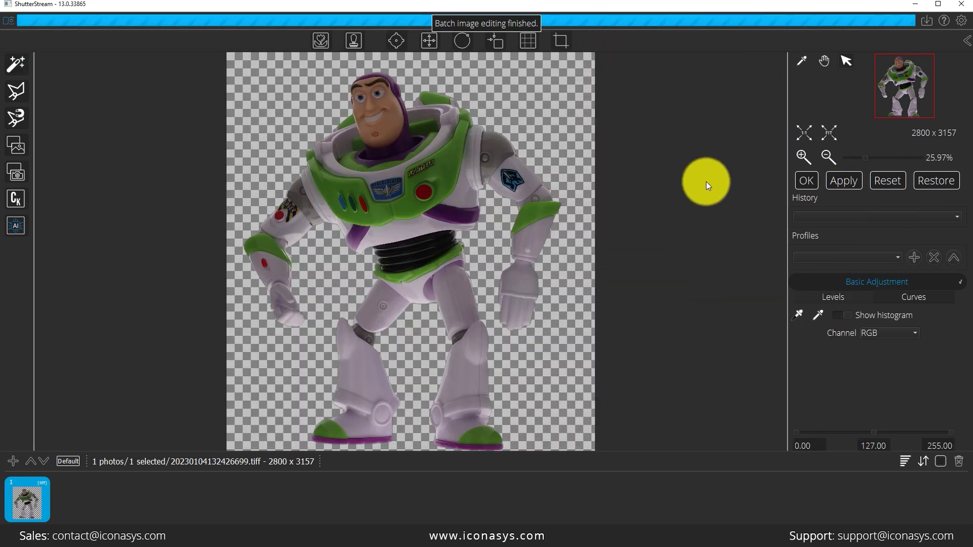
{"action": "left_click", "coordinate": [886, 286]}
{"action": "left_click", "coordinate": [874, 285]}
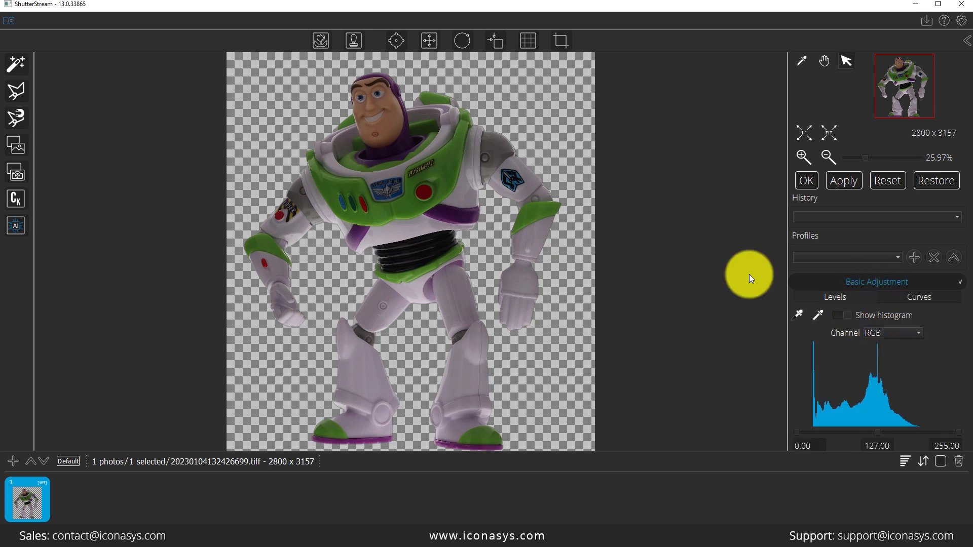
{"action": "scroll", "coordinate": [884, 367], "scroll_direction": "down", "scroll_amount": 3}
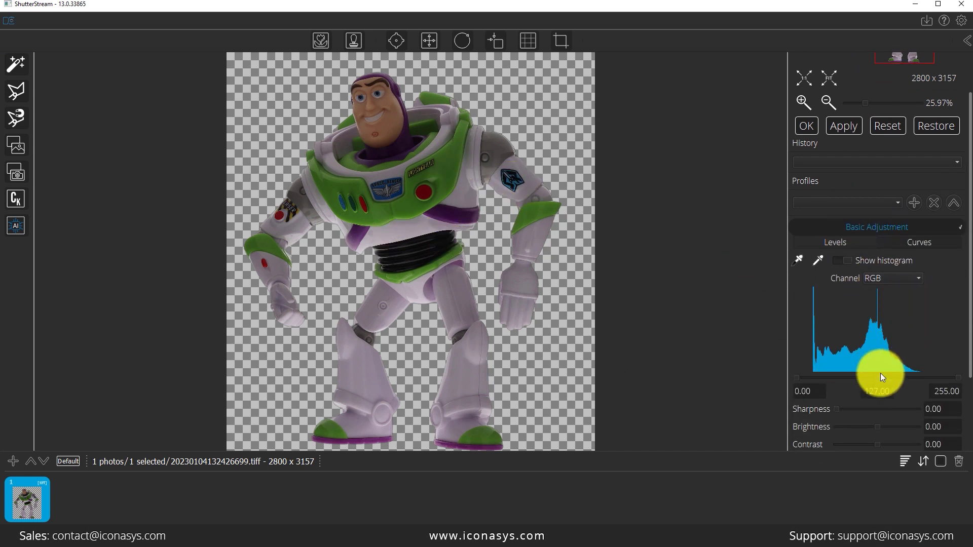
{"action": "left_click_drag", "start_coordinate": [880, 367], "coordinate": [861, 369]}
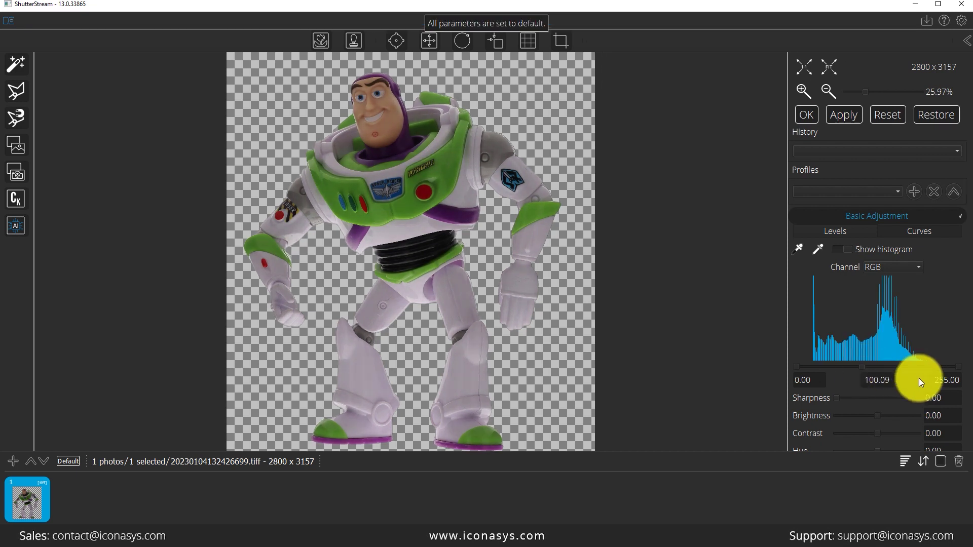
{"action": "left_click_drag", "start_coordinate": [959, 367], "coordinate": [950, 368]}
{"action": "left_click_drag", "start_coordinate": [798, 369], "coordinate": [801, 369]}
{"action": "left_click_drag", "start_coordinate": [863, 369], "coordinate": [844, 396]}
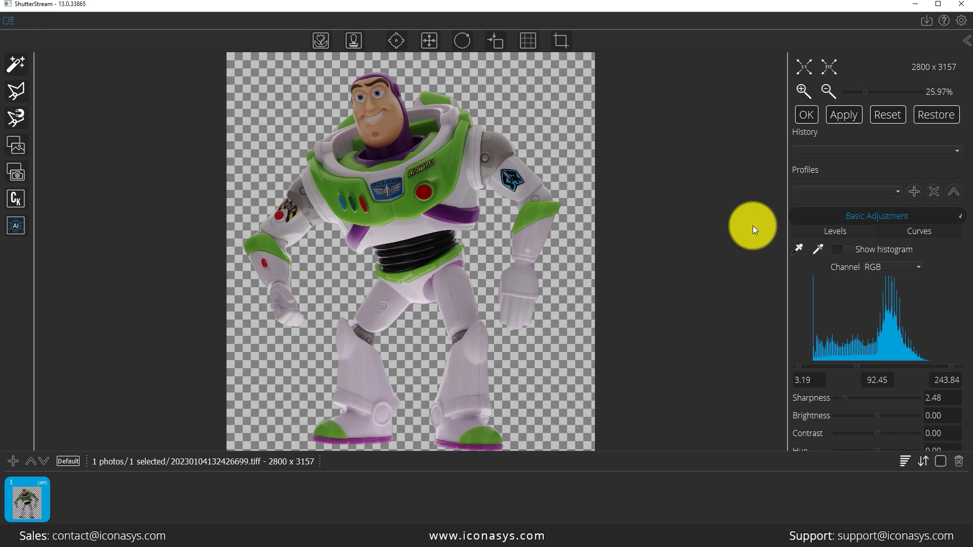
Save these adjustments as a new profile named 'Basic Adjustments'
{"action": "left_click", "coordinate": [913, 192]}
{"action": "type", "text": "Basic Adjustments"}
{"action": "key", "text": "Return"}
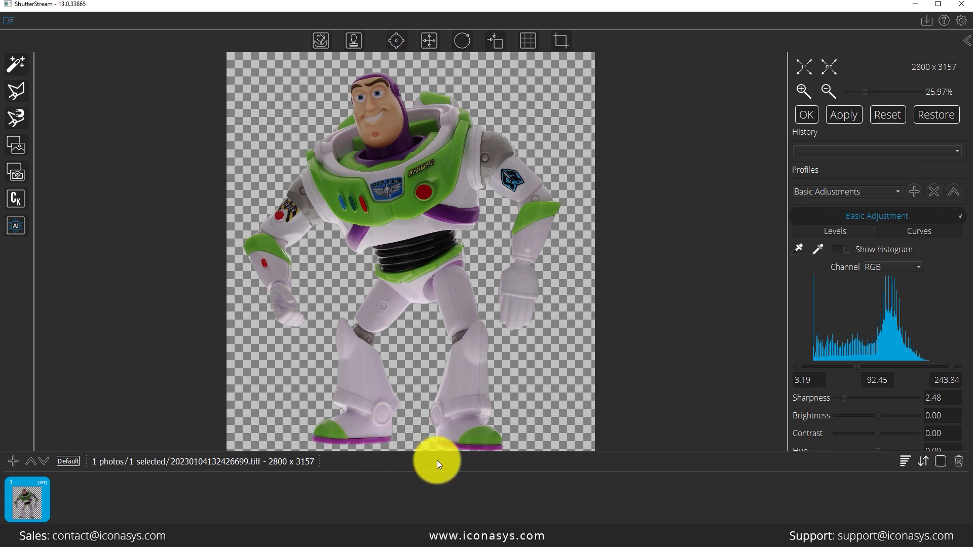
Set Add Canvas to extend the bottom by 125 with a transparent fill
{"action": "left_click", "coordinate": [429, 40]}
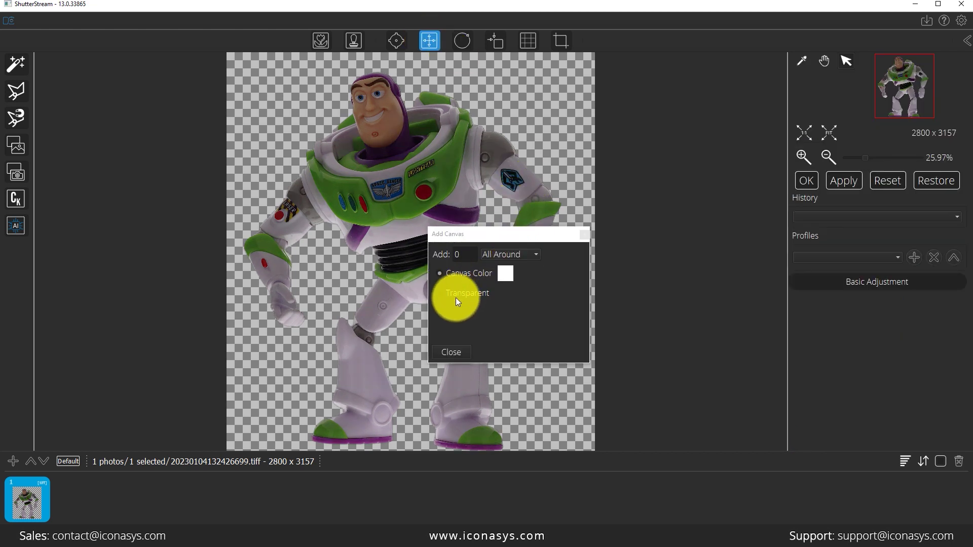
{"action": "left_click", "coordinate": [455, 296]}
{"action": "left_click", "coordinate": [500, 254]}
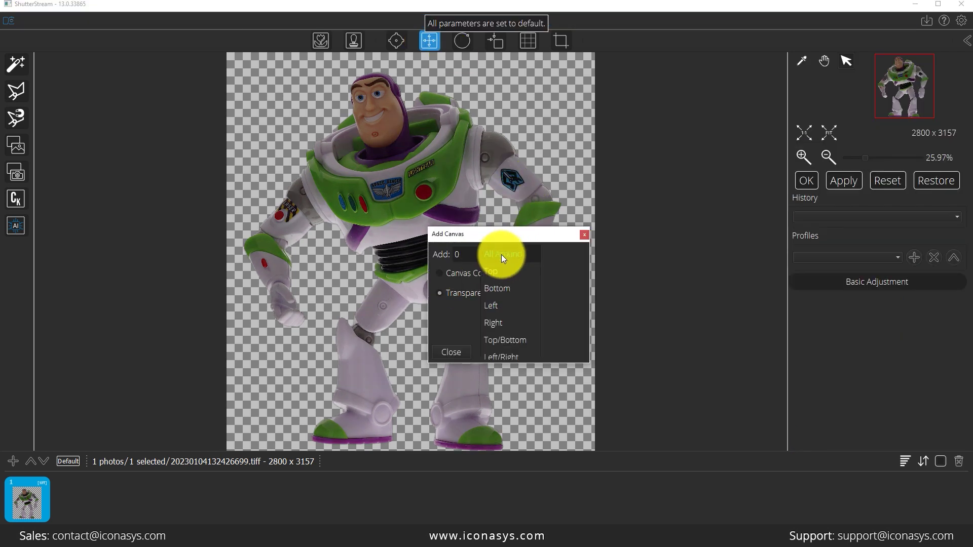
{"action": "left_click", "coordinate": [511, 290]}
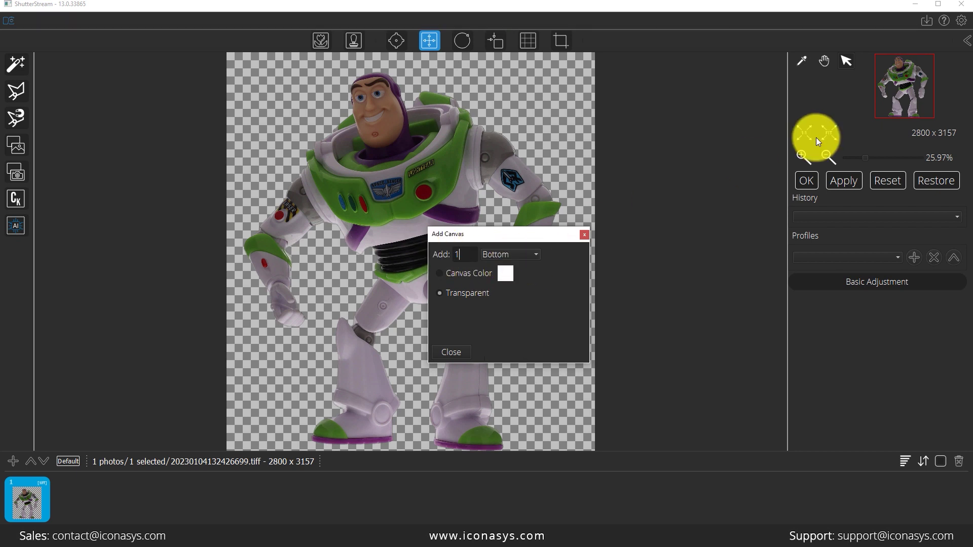
{"action": "type", "text": "15"}
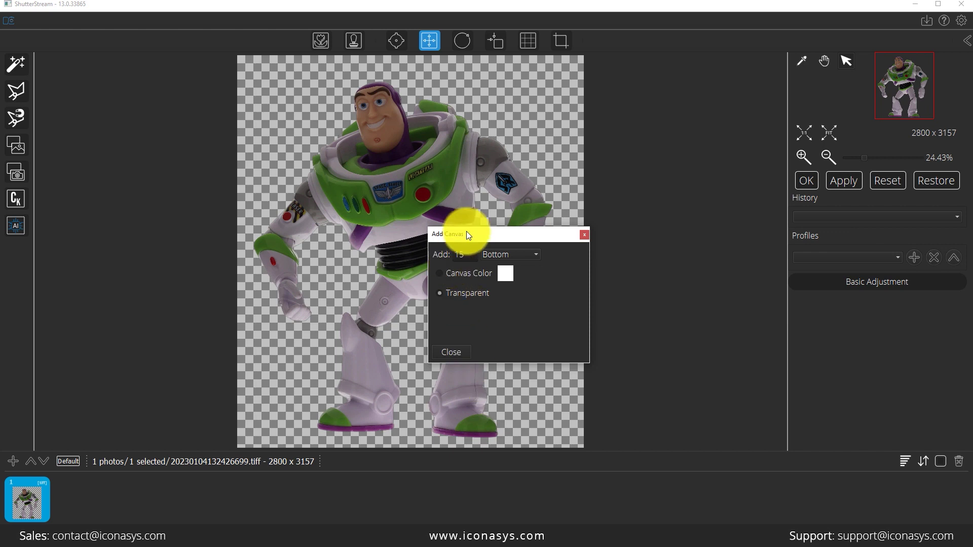
{"action": "type", "text": "0"}
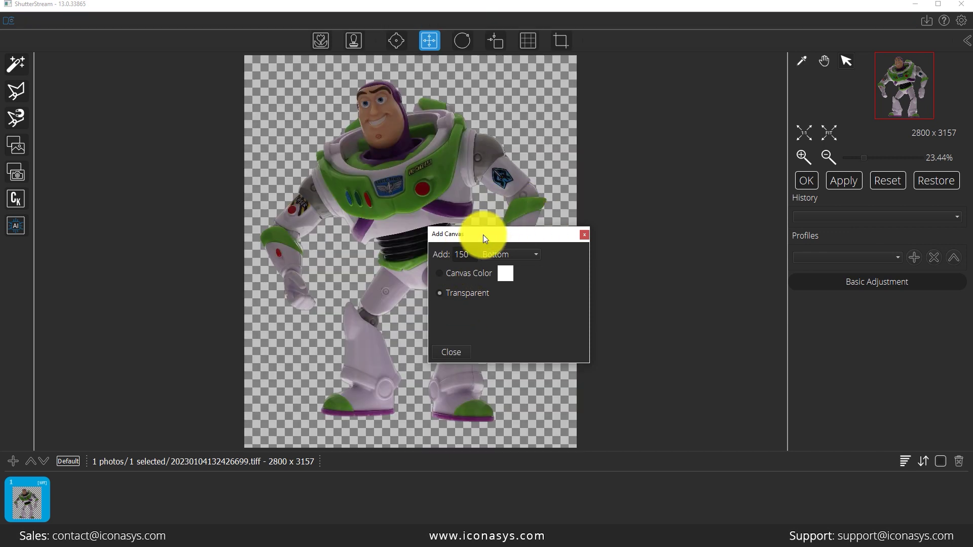
{"action": "left_click_drag", "start_coordinate": [470, 254], "coordinate": [459, 254]}
{"action": "type", "text": "25"}
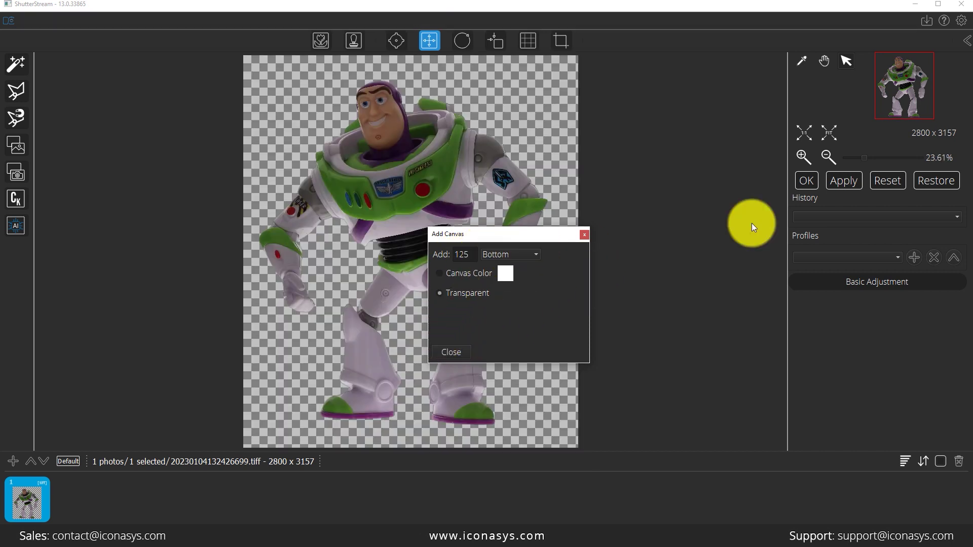
Save the canvas settings as profile 'Add Canvas Bottom' and close the dialog
{"action": "left_click", "coordinate": [914, 257]}
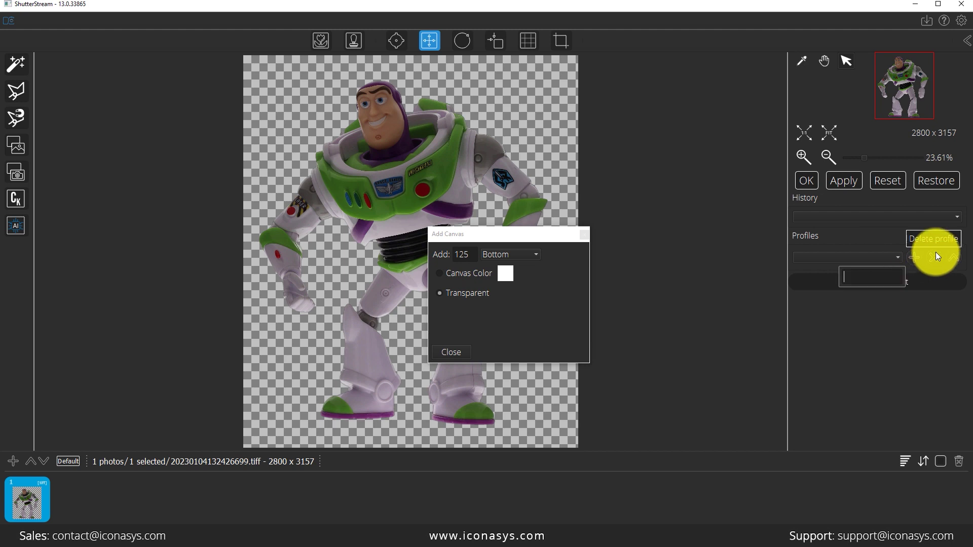
{"action": "type", "text": "Add Canvas"}
{"action": "type", "text": " Bottom"}
{"action": "key", "text": "Return"}
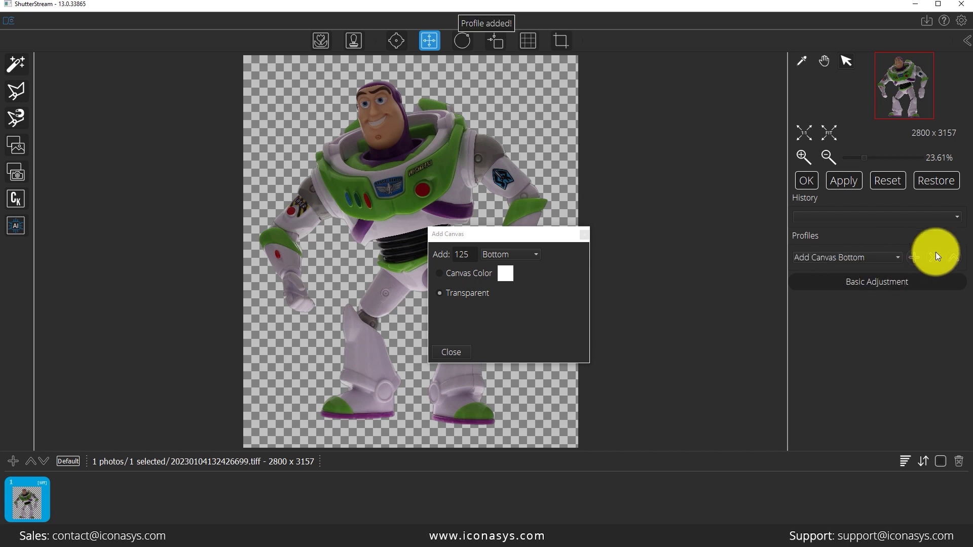
{"action": "left_click", "coordinate": [460, 348]}
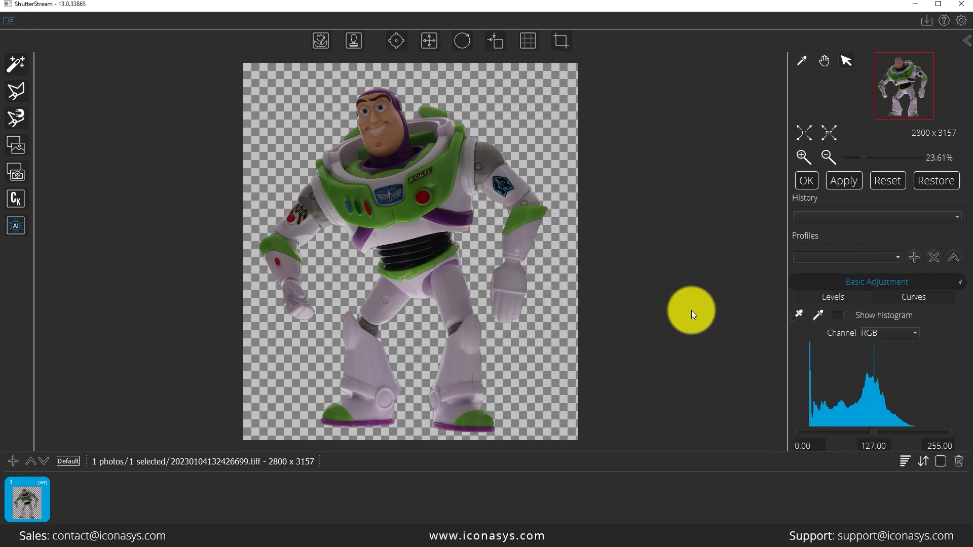
Exit the image editor and return to the main screen
{"action": "left_click", "coordinate": [966, 42]}
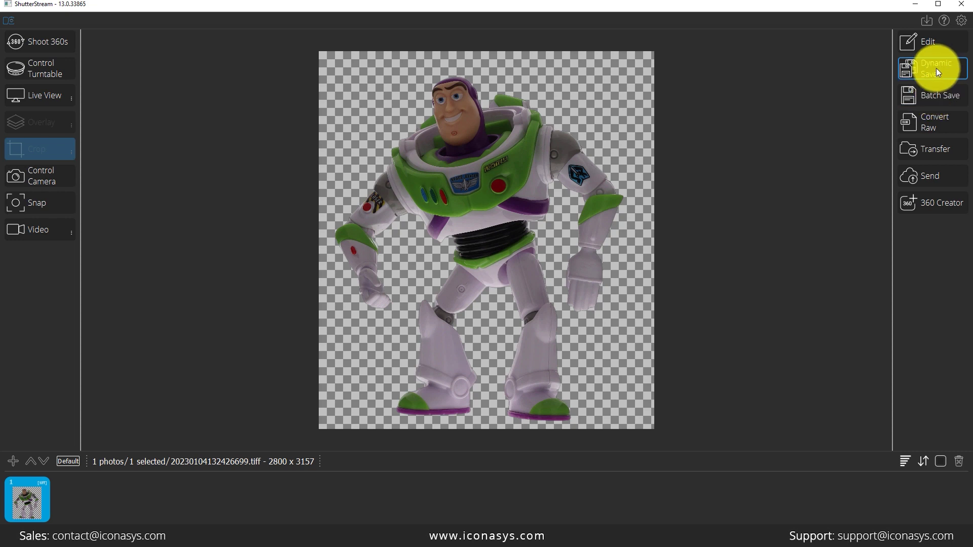
Open Batch Saving and enable keeping the original file names
{"action": "left_click", "coordinate": [934, 98]}
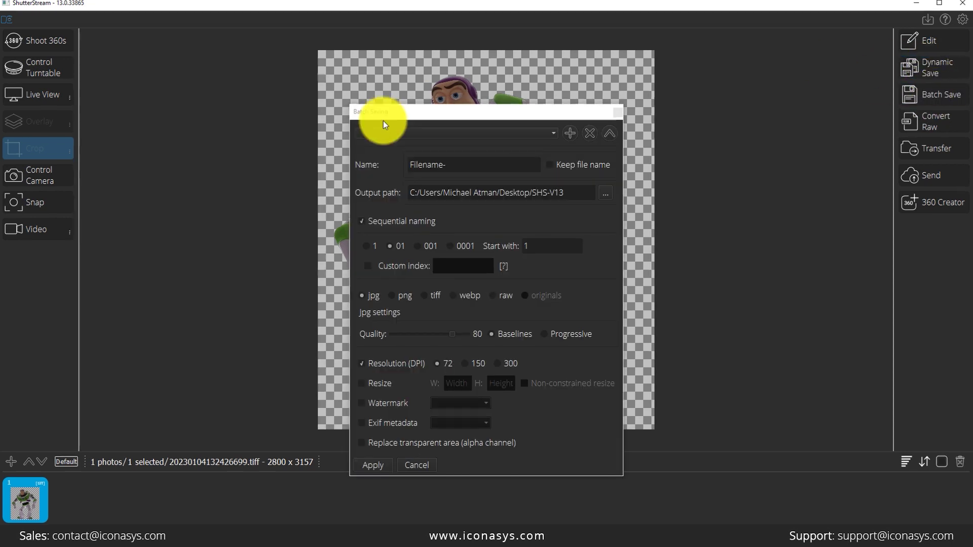
{"action": "left_click_drag", "start_coordinate": [418, 112], "coordinate": [508, 114]}
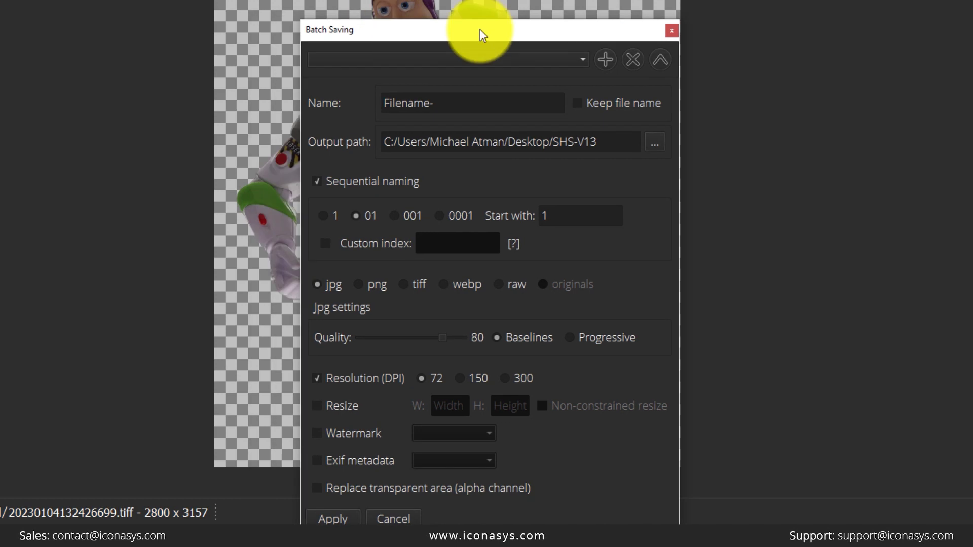
{"action": "left_click_drag", "start_coordinate": [481, 35], "coordinate": [626, 31]}
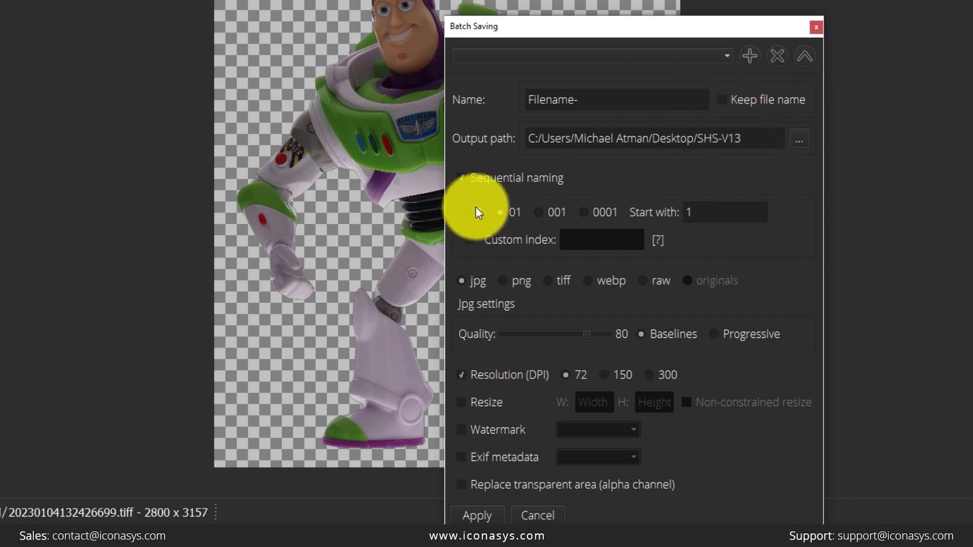
{"action": "left_click", "coordinate": [722, 100]}
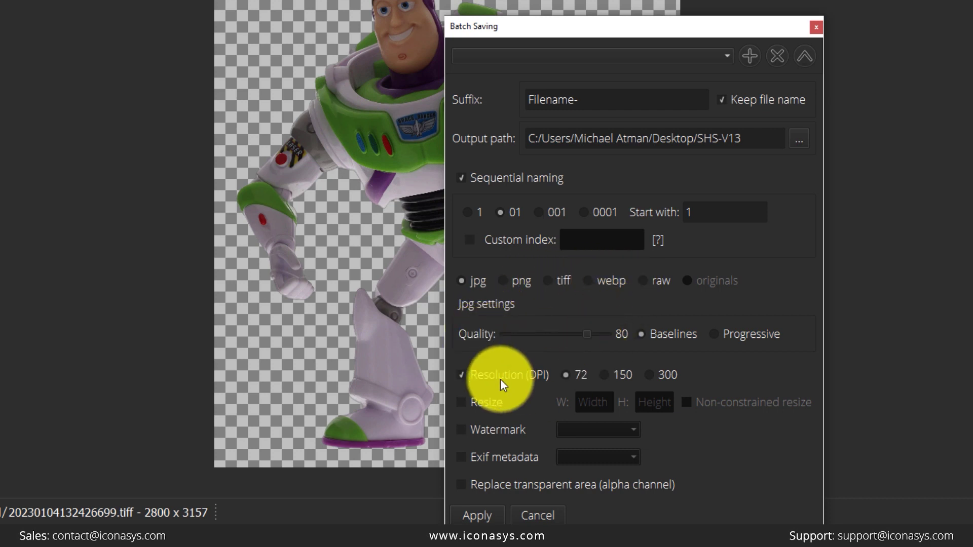
Resize saved images to width 1200 and replace transparent areas with a colour
{"action": "left_click", "coordinate": [487, 403]}
{"action": "left_click", "coordinate": [598, 403]}
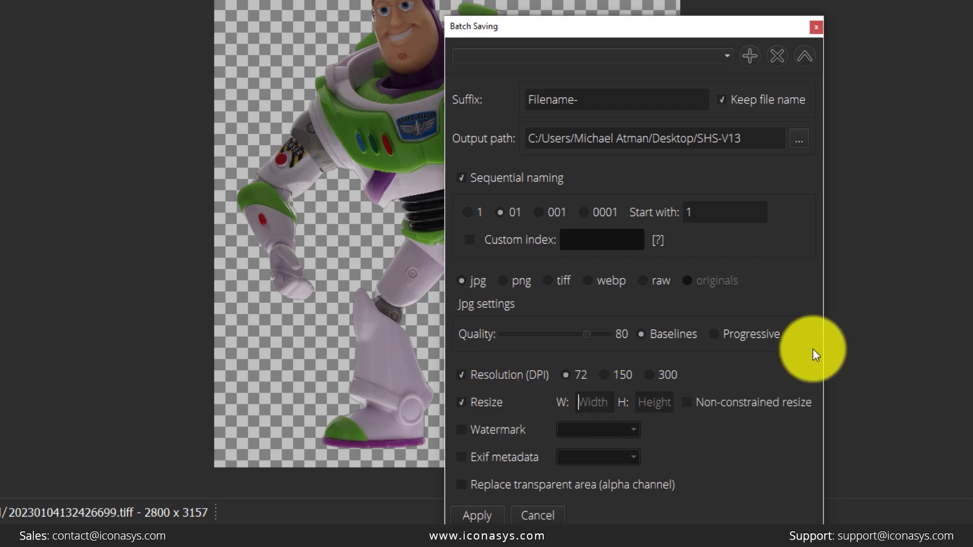
{"action": "type", "text": "1200"}
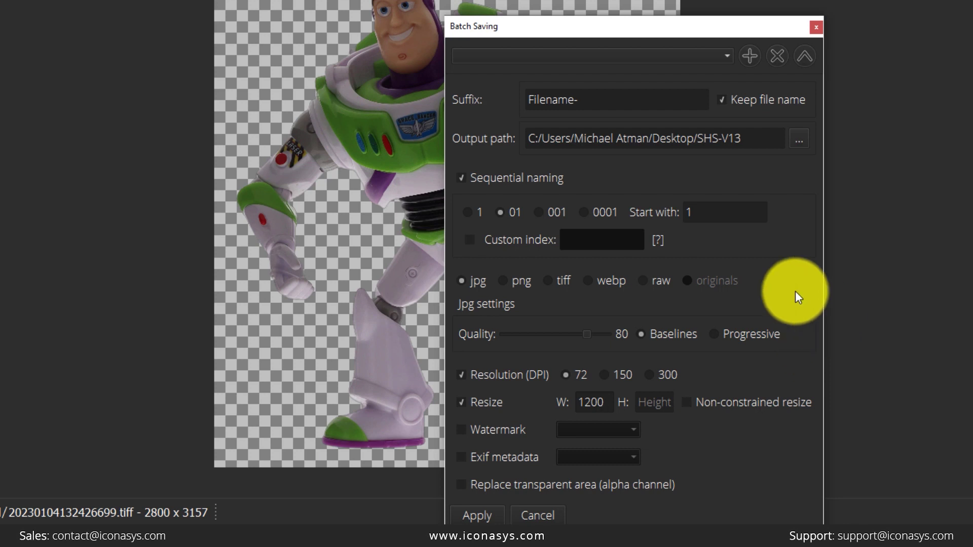
{"action": "left_click", "coordinate": [462, 485]}
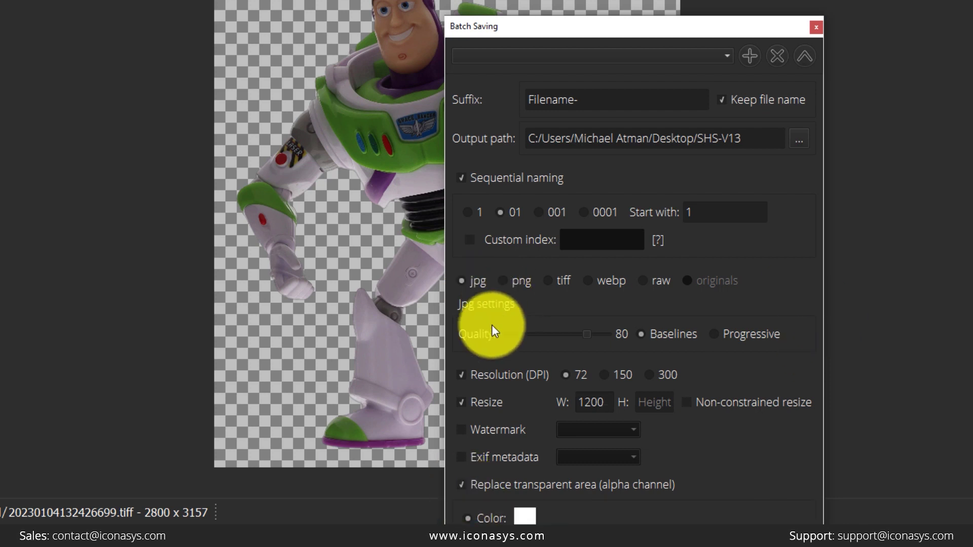
Set the transparent-area fill colour to light grey RGB 238, 238, 238
{"action": "left_click", "coordinate": [524, 517]}
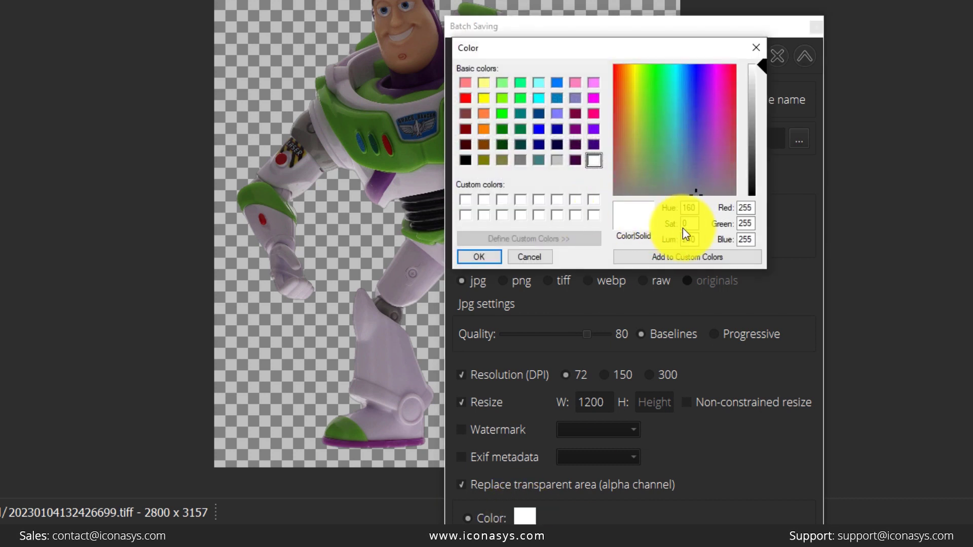
{"action": "double_click", "coordinate": [743, 207]}
{"action": "type", "text": "238"}
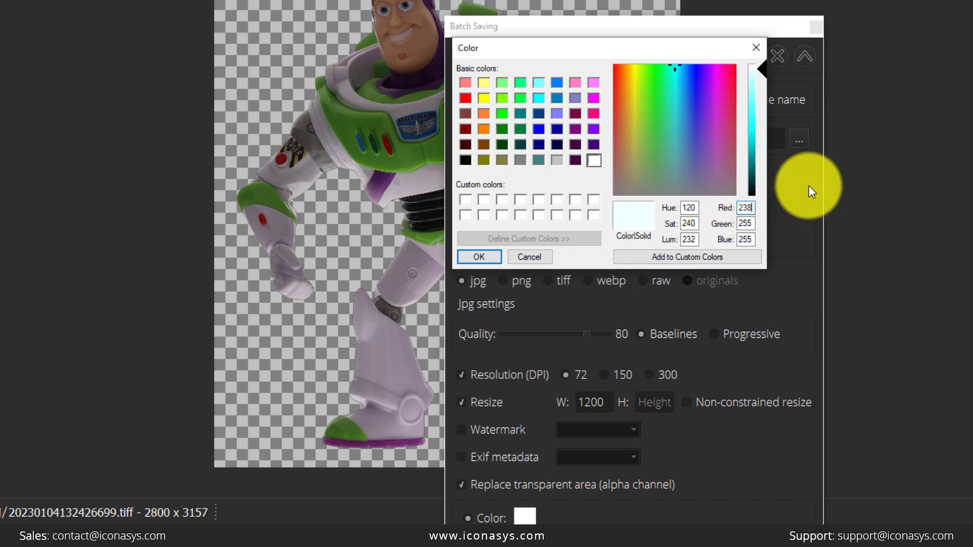
{"action": "key", "text": "Tab"}
{"action": "type", "text": "238"}
{"action": "key", "text": "Tab"}
{"action": "type", "text": "238"}
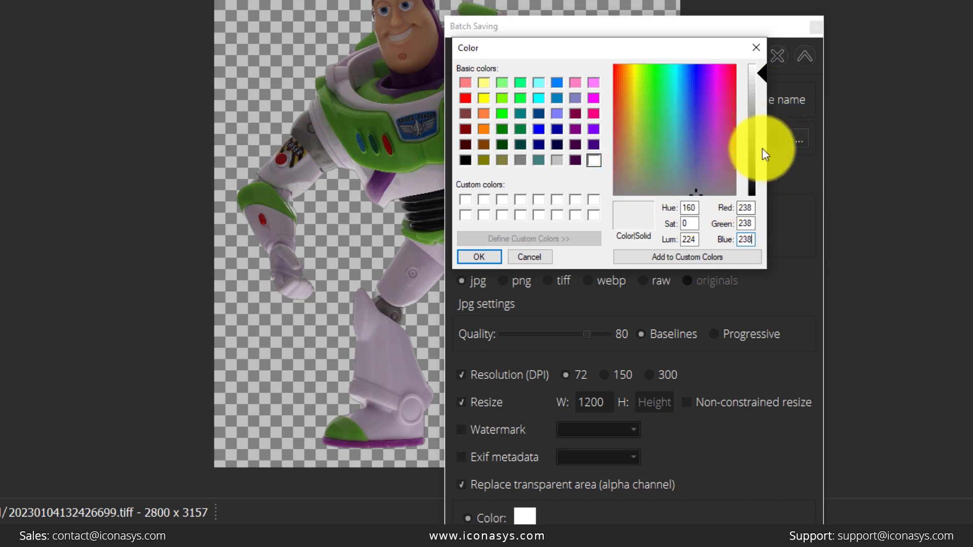
{"action": "left_click", "coordinate": [481, 256]}
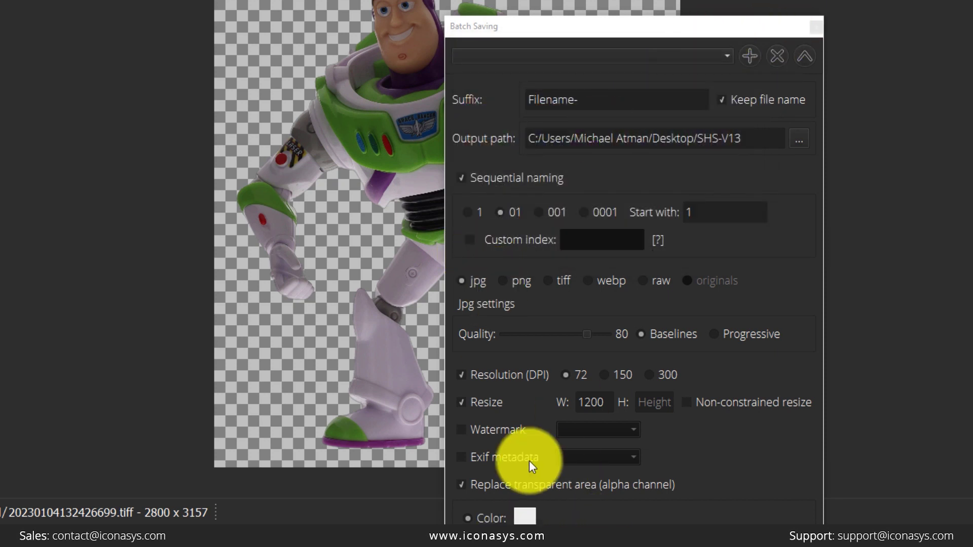
Save the batch settings as profile 'Mikes Save Profile', then cancel the Batch Saving dialog
{"action": "left_click", "coordinate": [750, 56]}
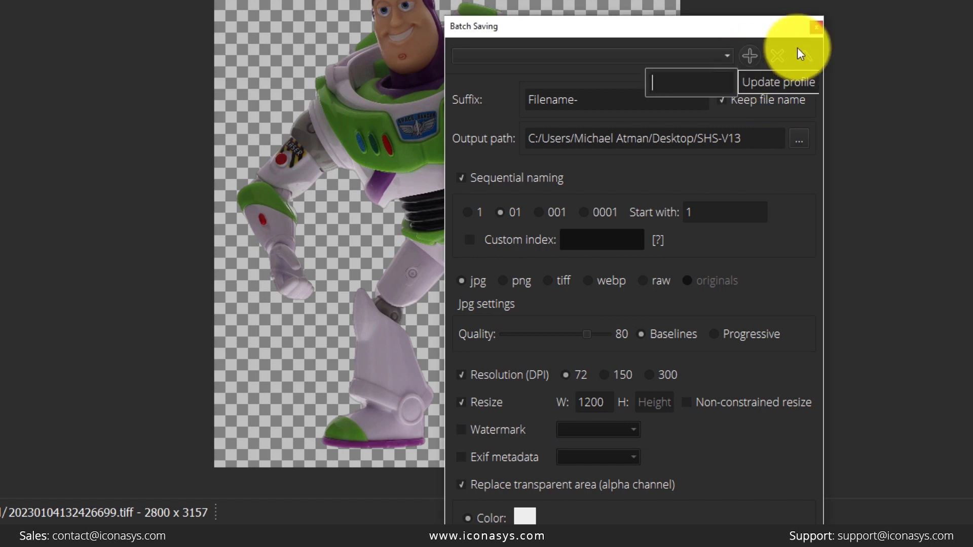
{"action": "type", "text": "Mikes Save Profile"}
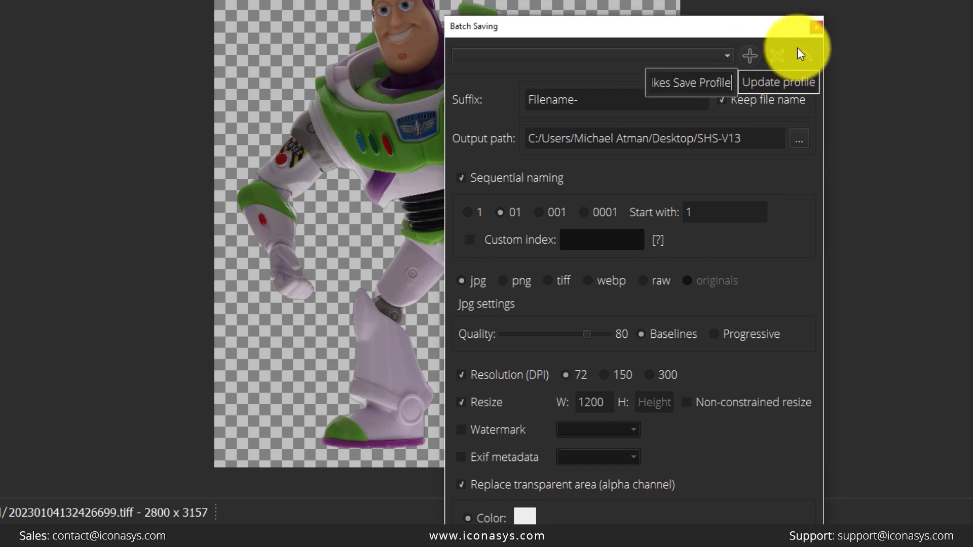
{"action": "key", "text": "Return"}
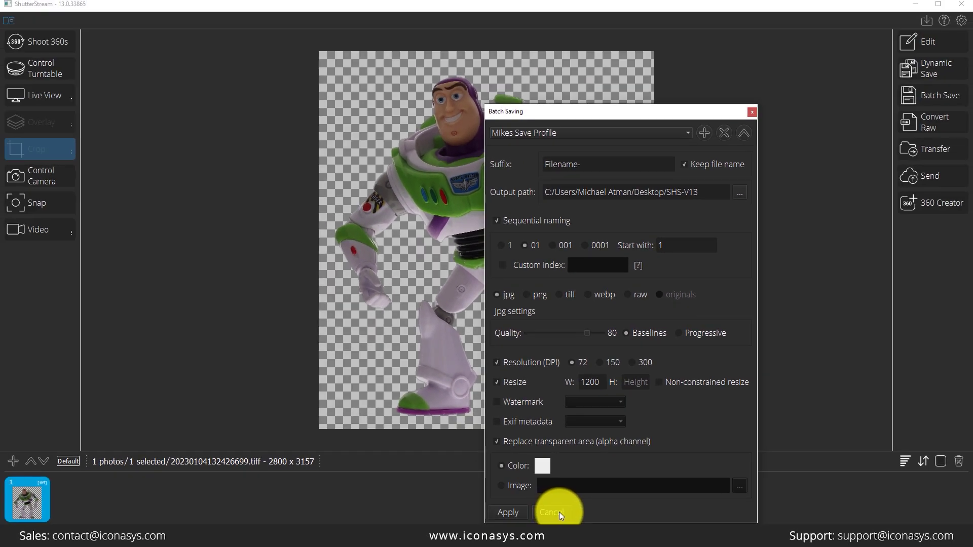
{"action": "left_click", "coordinate": [558, 512]}
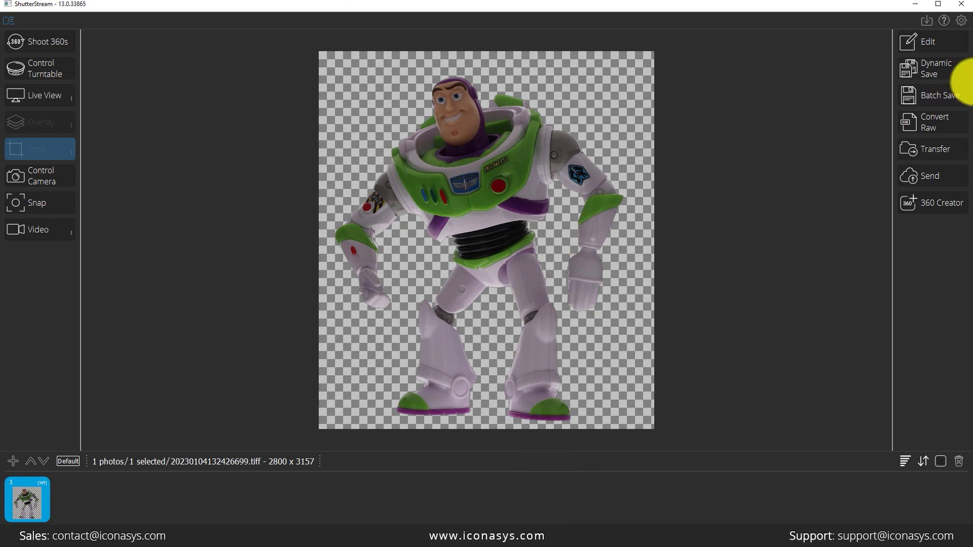
Start a new pipeline profile with AI BR and Mask Grow in Section 1
{"action": "left_click", "coordinate": [962, 22]}
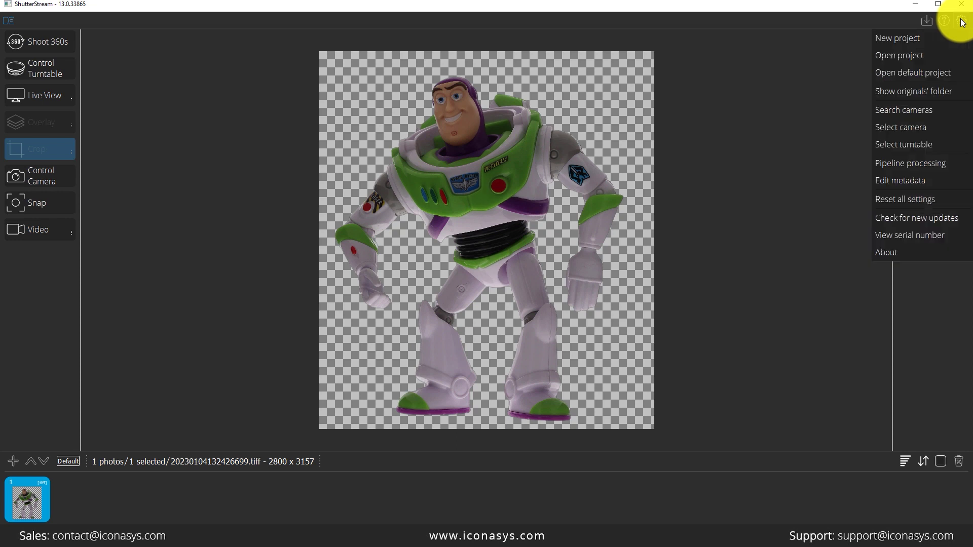
{"action": "left_click", "coordinate": [938, 163]}
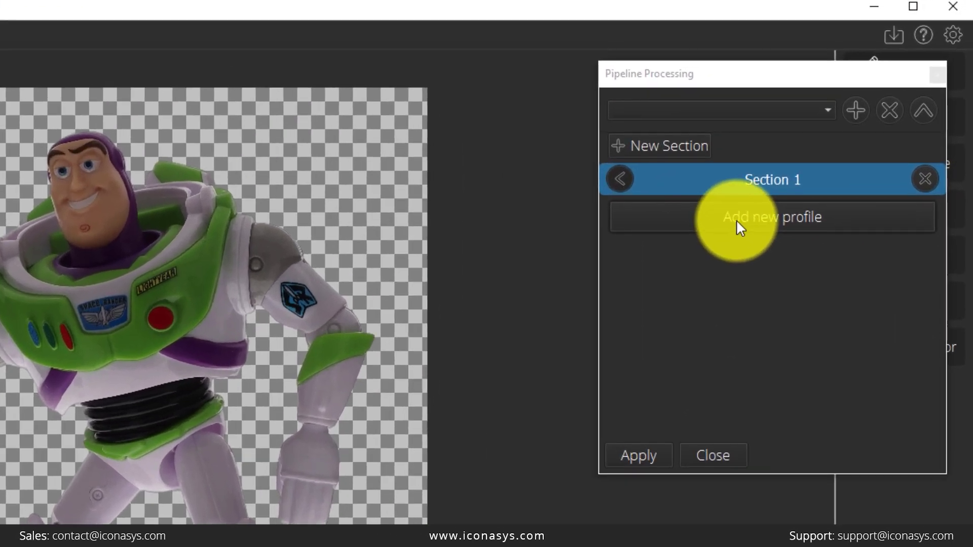
{"action": "left_click", "coordinate": [738, 220]}
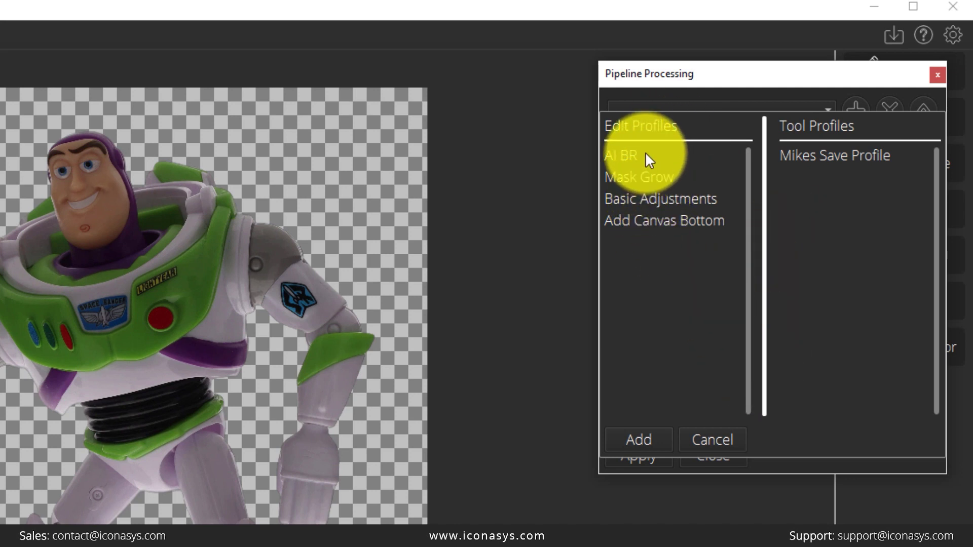
{"action": "left_click", "coordinate": [631, 153]}
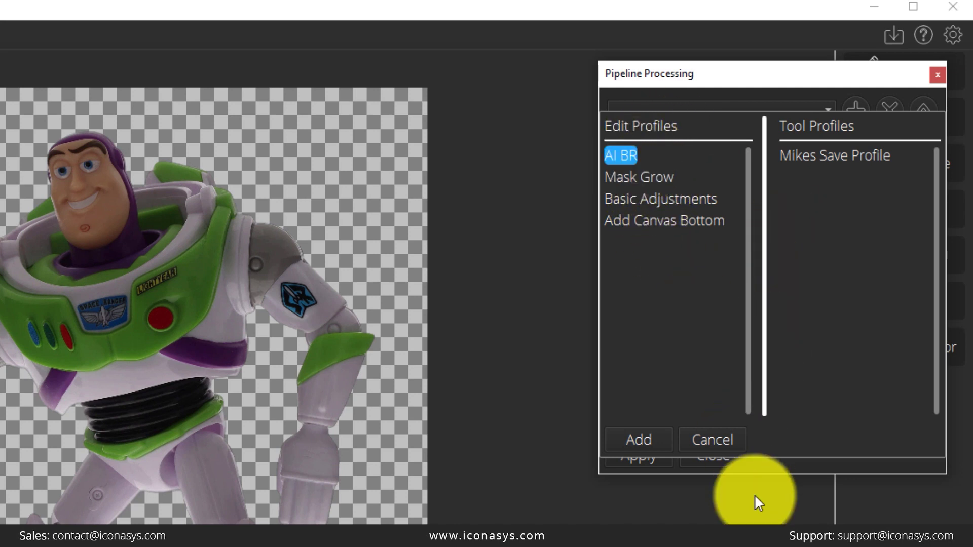
{"action": "left_click", "coordinate": [644, 436]}
{"action": "left_click", "coordinate": [704, 217]}
{"action": "left_click", "coordinate": [651, 177]}
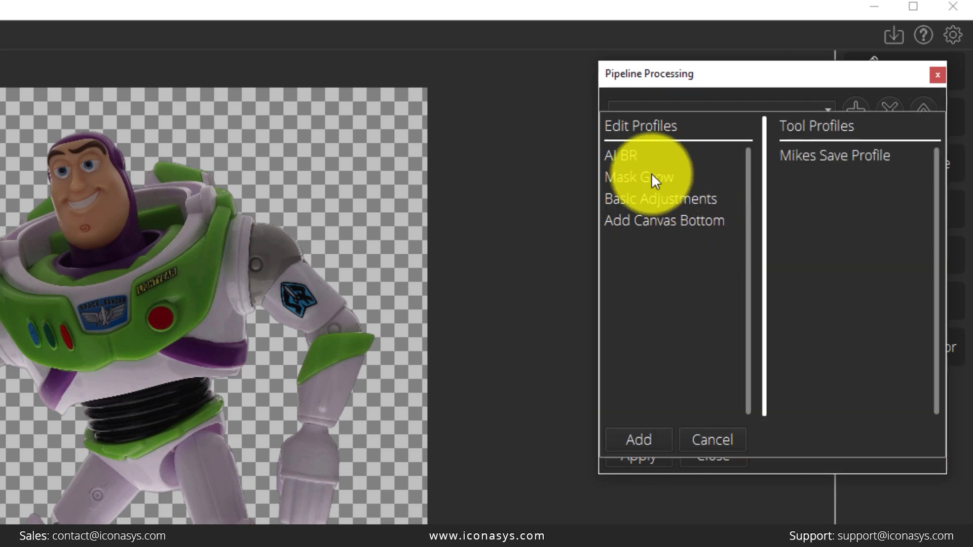
{"action": "left_click", "coordinate": [651, 437]}
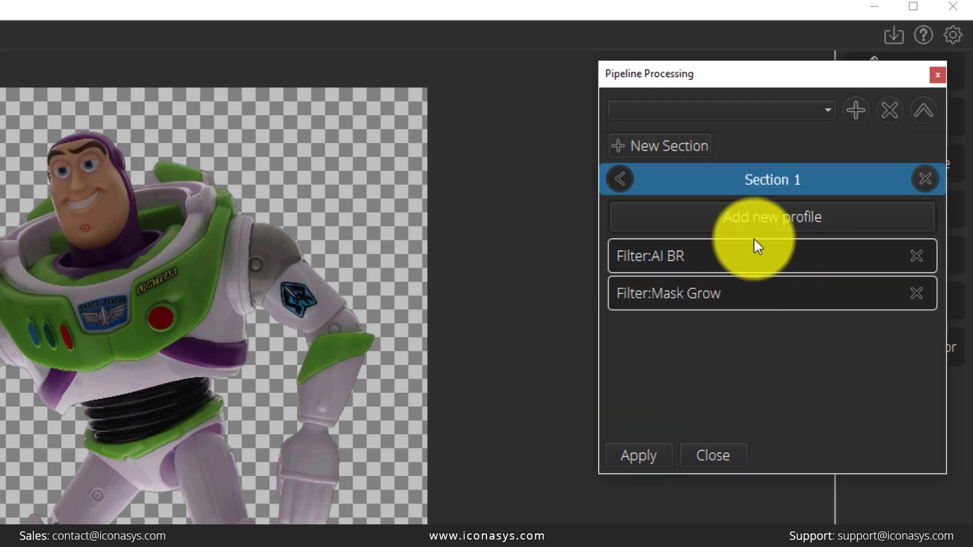
Append Basic Adjustments, Add Canvas Bottom and Mikes Save Profile to Section 1
{"action": "left_click", "coordinate": [764, 208]}
{"action": "left_click", "coordinate": [673, 197]}
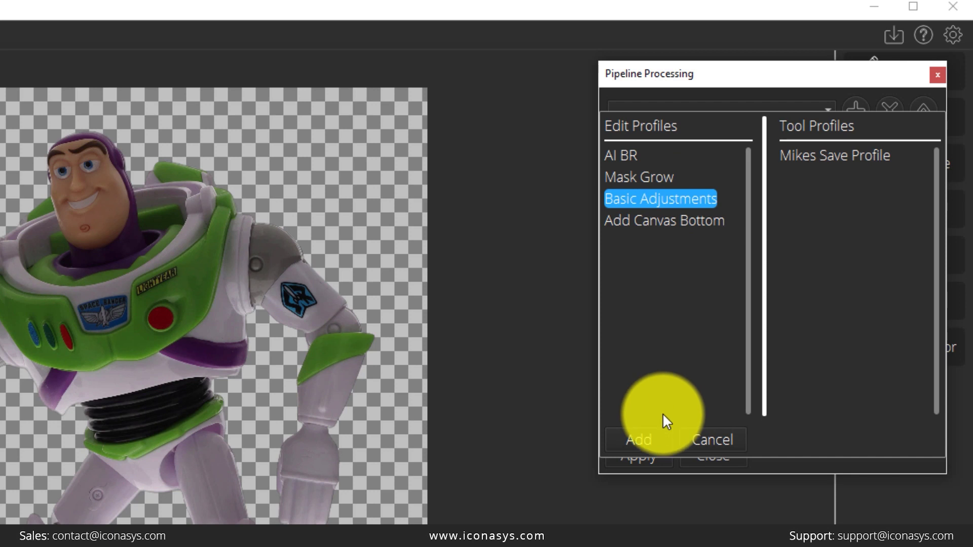
{"action": "left_click", "coordinate": [653, 432]}
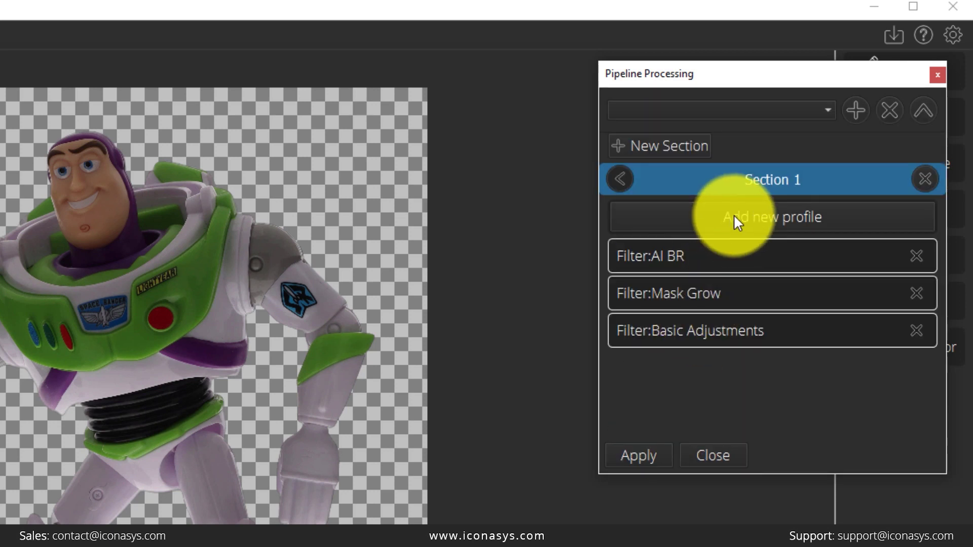
{"action": "left_click", "coordinate": [734, 217]}
{"action": "left_click", "coordinate": [642, 229]}
{"action": "left_click", "coordinate": [659, 440]}
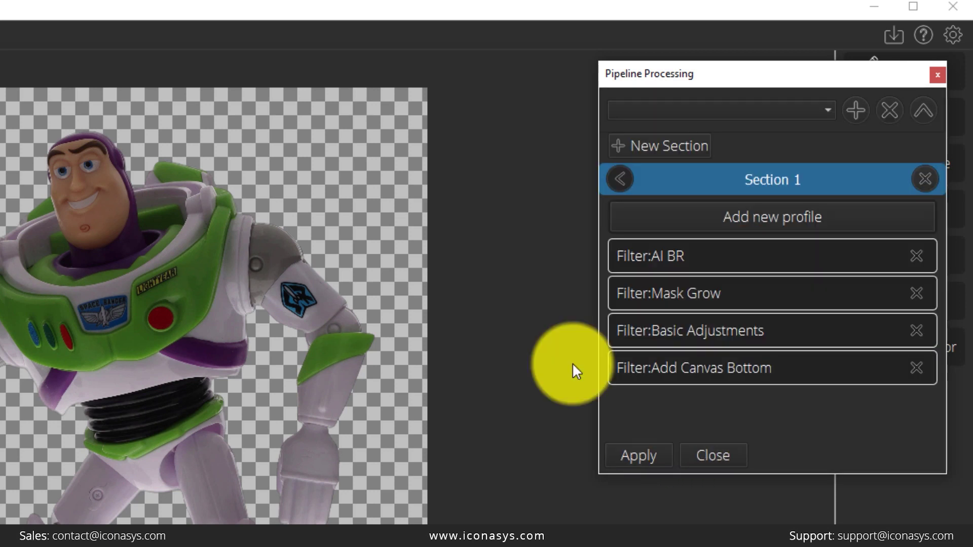
{"action": "left_click", "coordinate": [724, 211]}
{"action": "left_click", "coordinate": [844, 148]}
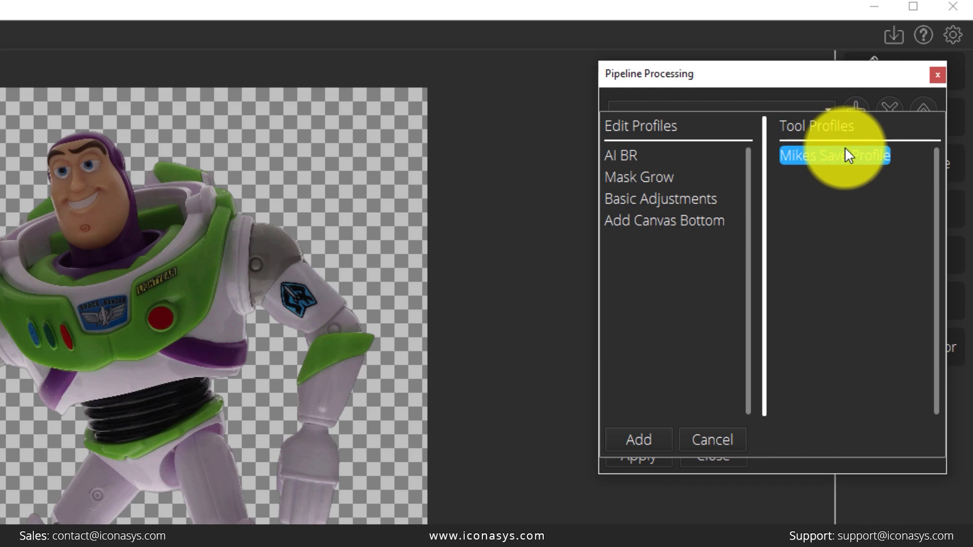
{"action": "left_click", "coordinate": [655, 428]}
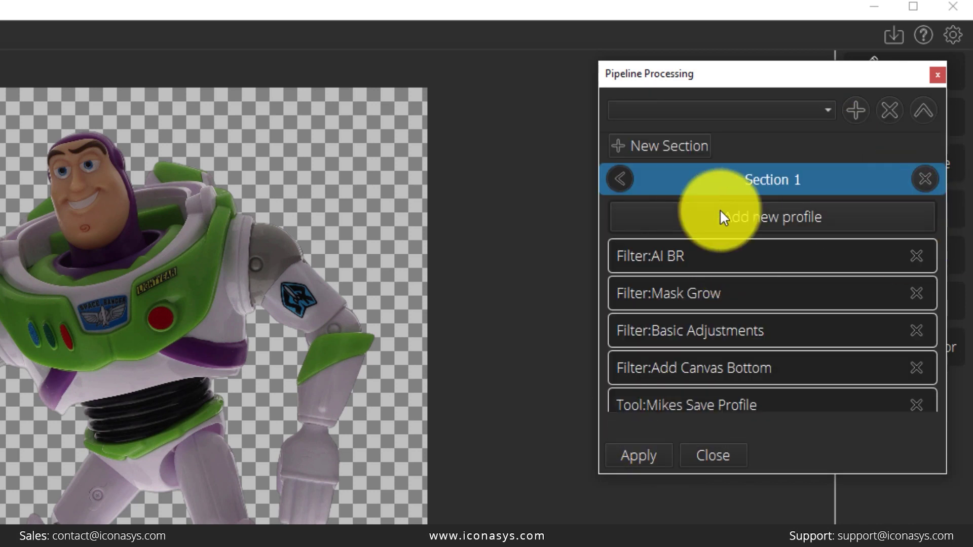
{"action": "scroll", "coordinate": [823, 363], "scroll_direction": "down", "scroll_amount": 2}
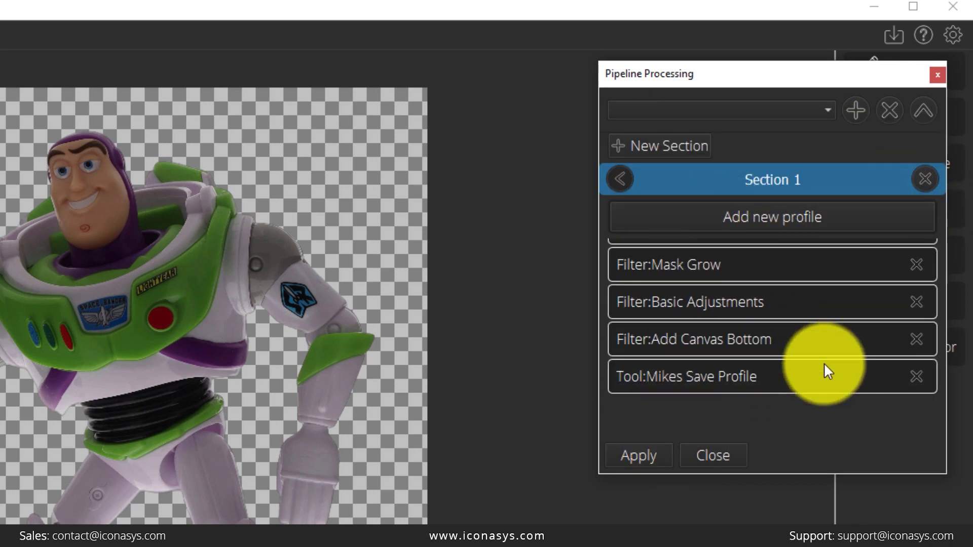
Save the new pipeline under the name 'Mike Pipeline'
{"action": "scroll", "coordinate": [826, 365], "scroll_direction": "up", "scroll_amount": 2}
{"action": "scroll", "coordinate": [828, 366], "scroll_direction": "down", "scroll_amount": 1}
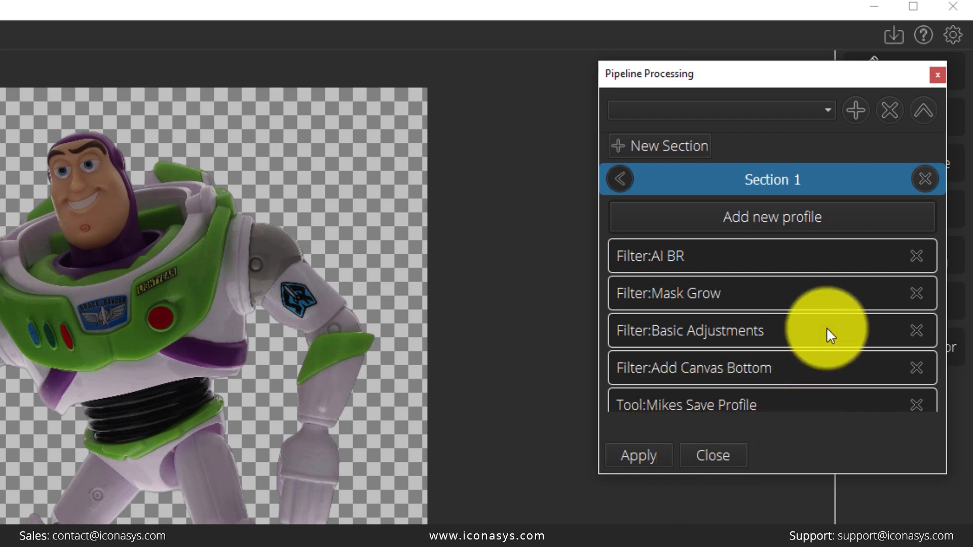
{"action": "scroll", "coordinate": [826, 329], "scroll_direction": "down", "scroll_amount": 1}
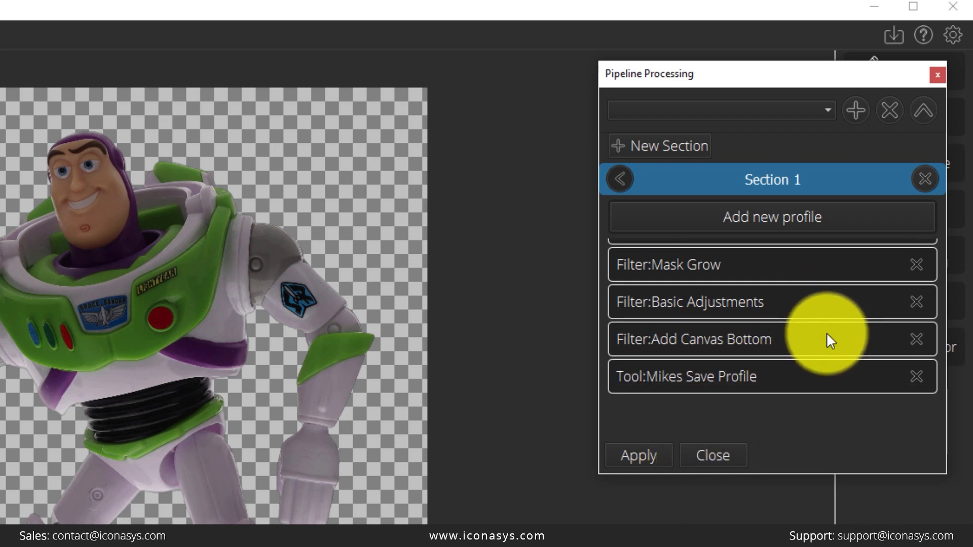
{"action": "left_click", "coordinate": [856, 112]}
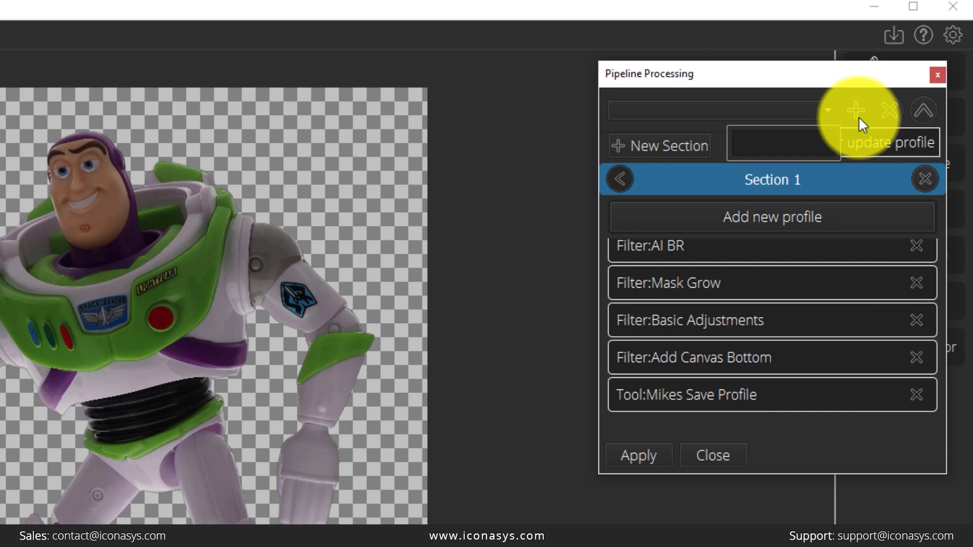
{"action": "type", "text": "Mike Pipe"}
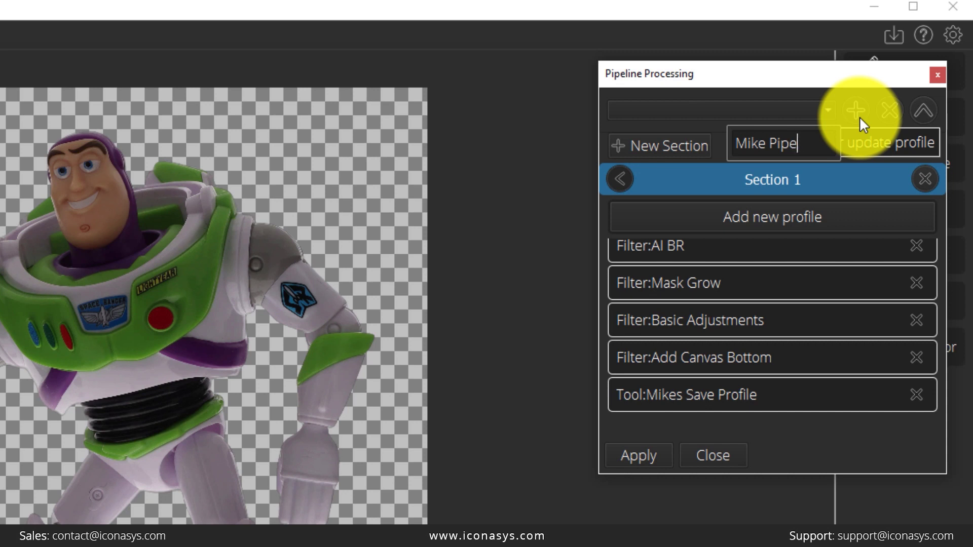
{"action": "type", "text": "line"}
{"action": "key", "text": "Return"}
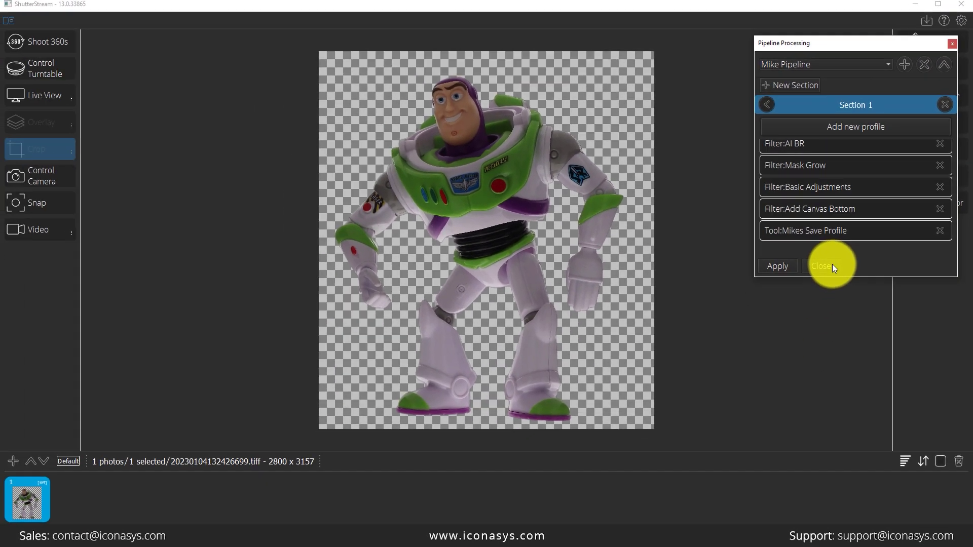
Close pipeline settings, then select and delete all photos in the strip
{"action": "left_click", "coordinate": [713, 455]}
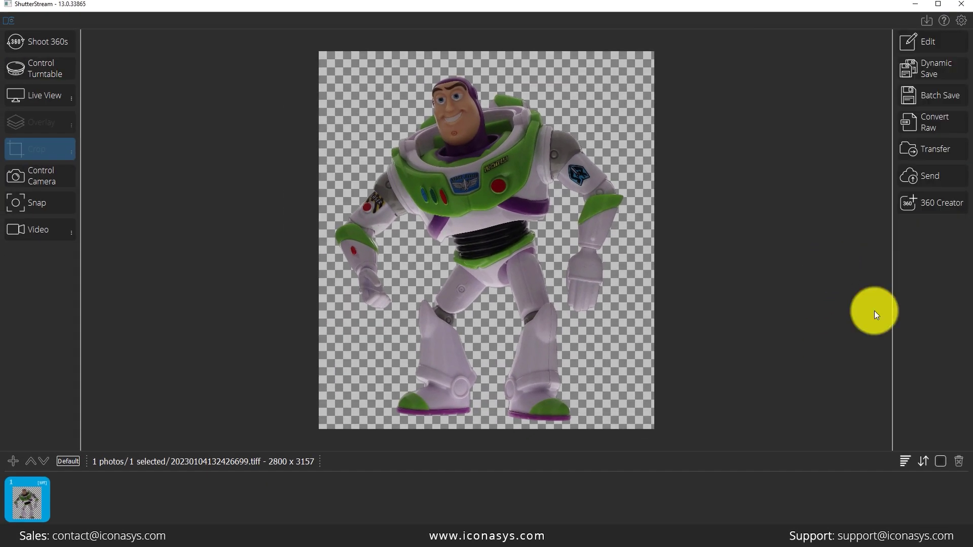
{"action": "left_click", "coordinate": [940, 462]}
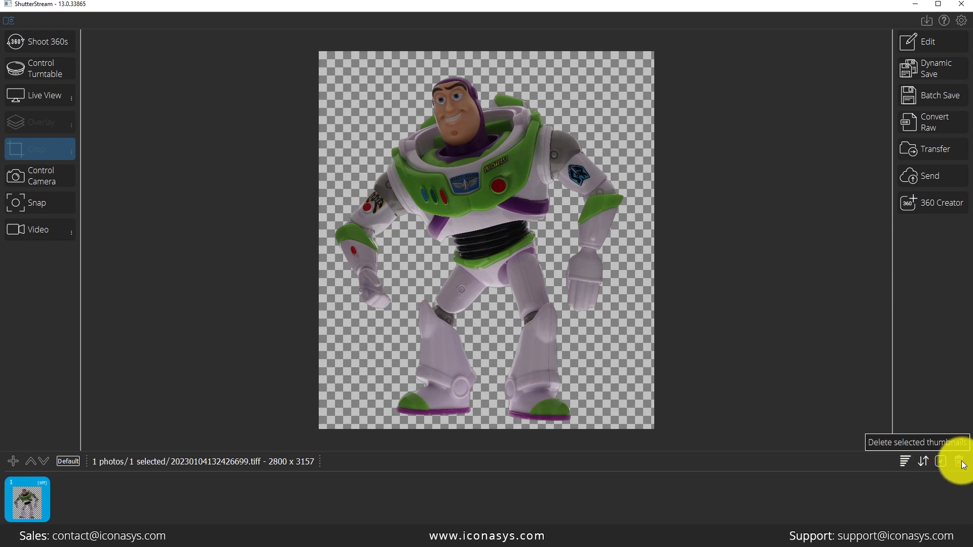
{"action": "left_click", "coordinate": [963, 464]}
Confirm the photo deletion, turn on Live View and enable Pre-name images
{"action": "left_click", "coordinate": [495, 295]}
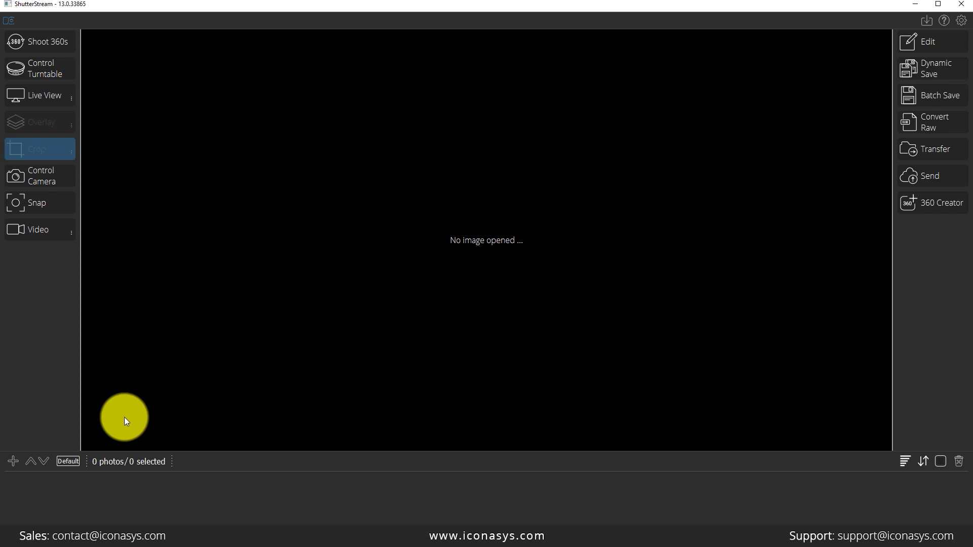
{"action": "left_click", "coordinate": [39, 95]}
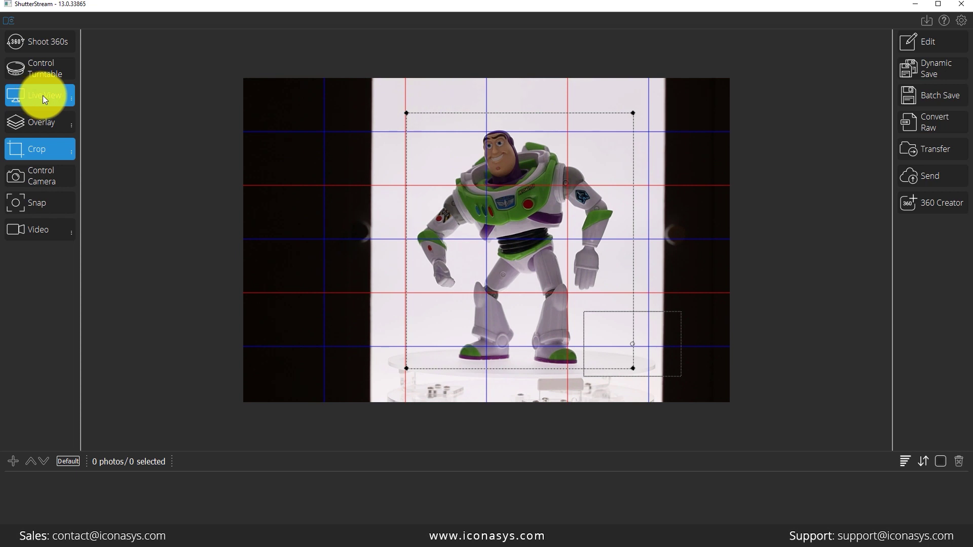
{"action": "left_click", "coordinate": [71, 99]}
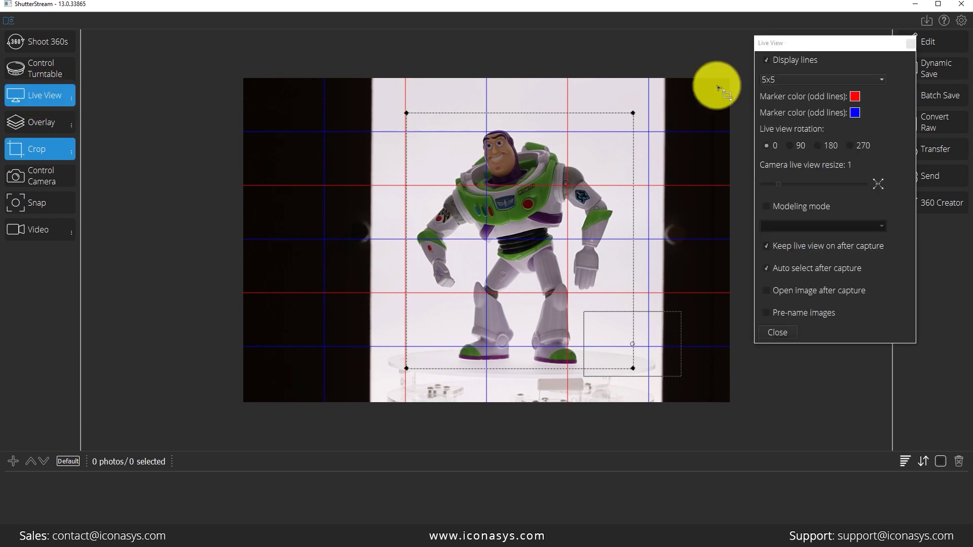
{"action": "left_click", "coordinate": [782, 315]}
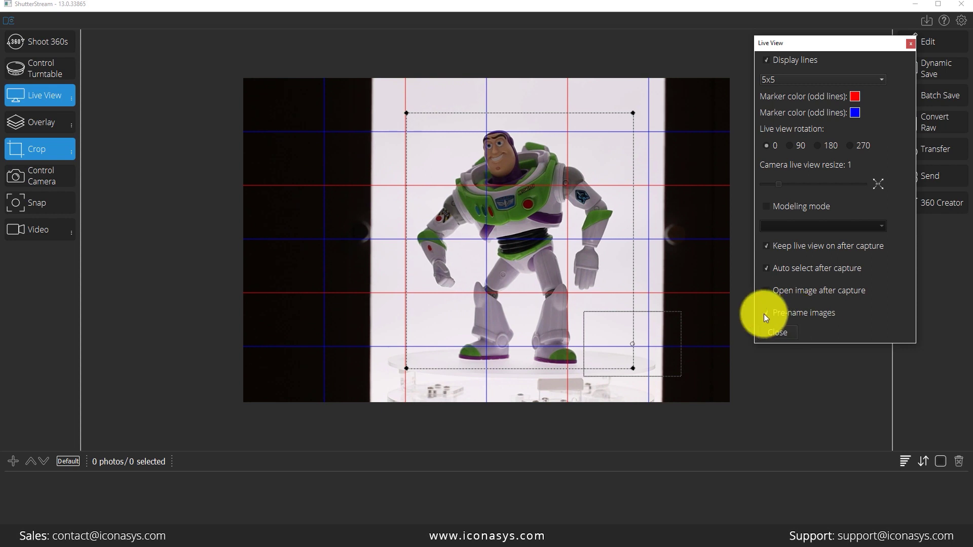
{"action": "left_click", "coordinate": [785, 331]}
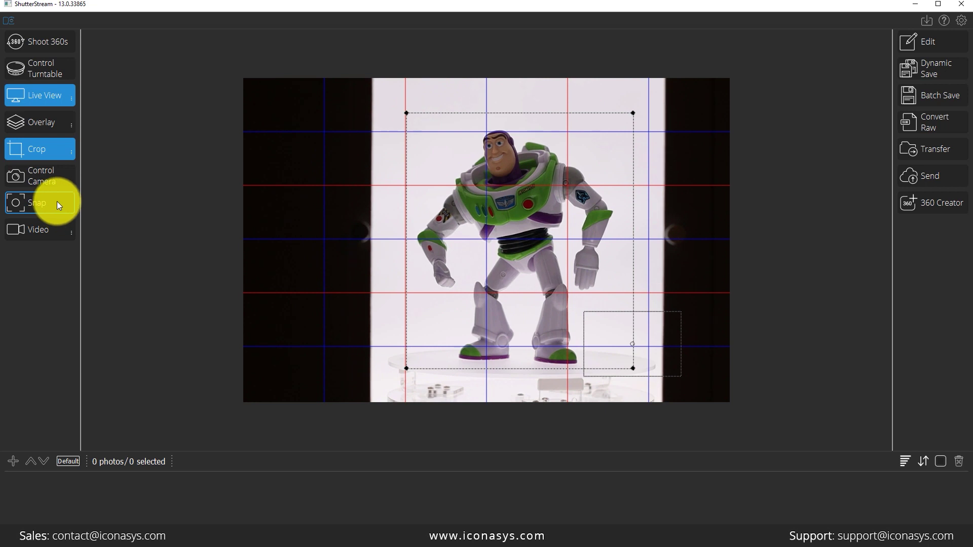
Change the capture mode from Snap to Custom Define
{"action": "mouse_move", "coordinate": [53, 200]}
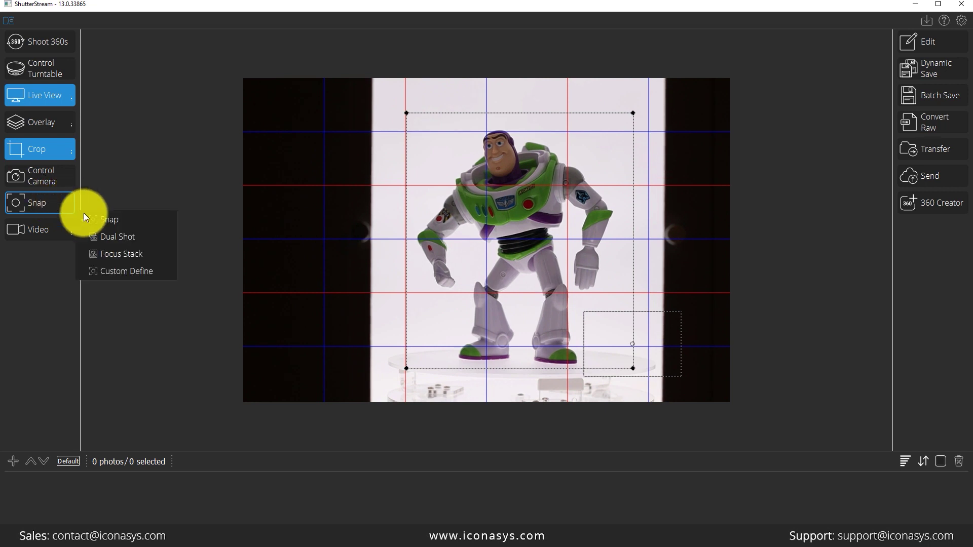
{"action": "left_click", "coordinate": [126, 274]}
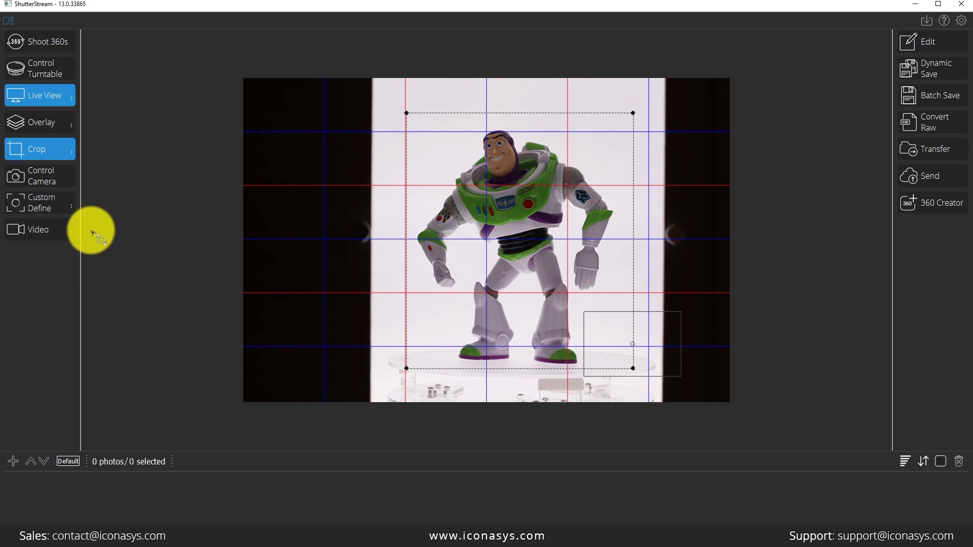
Configure Custom Define for 3 frames captured automatically every 4 seconds
{"action": "left_click", "coordinate": [72, 209]}
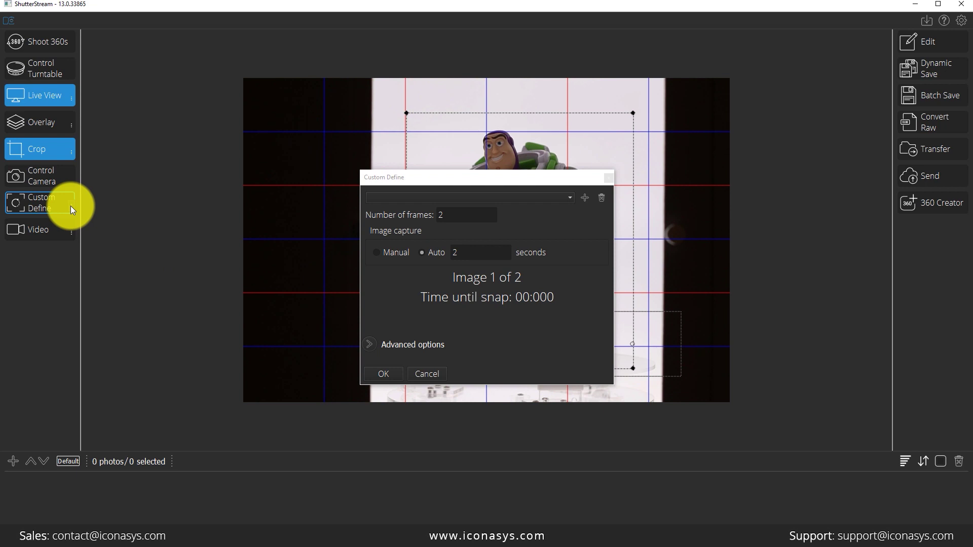
{"action": "left_click", "coordinate": [452, 216]}
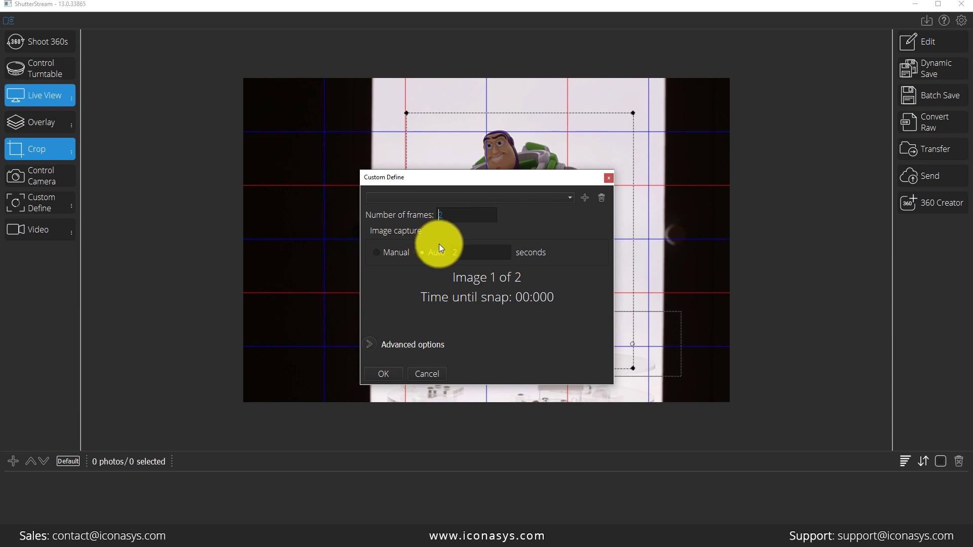
{"action": "type", "text": "3"}
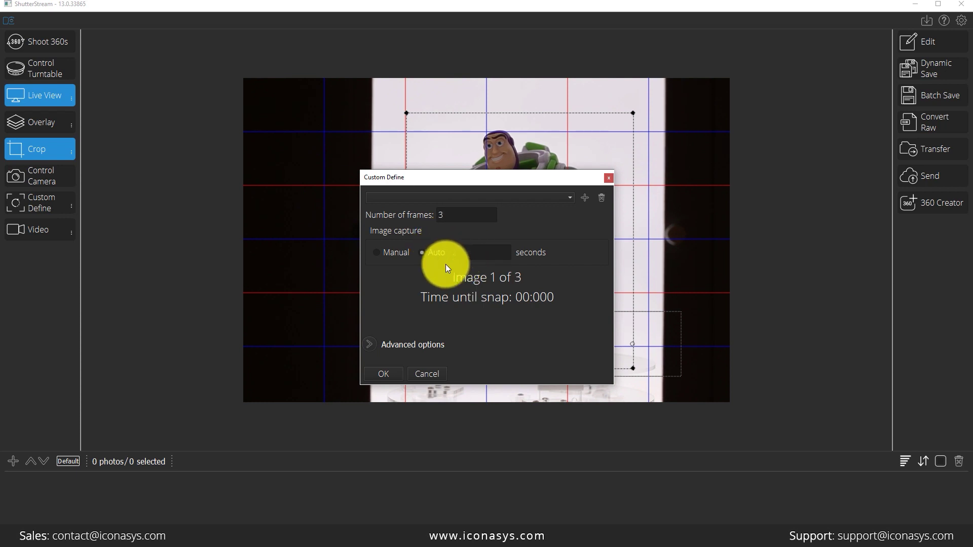
{"action": "type", "text": "4"}
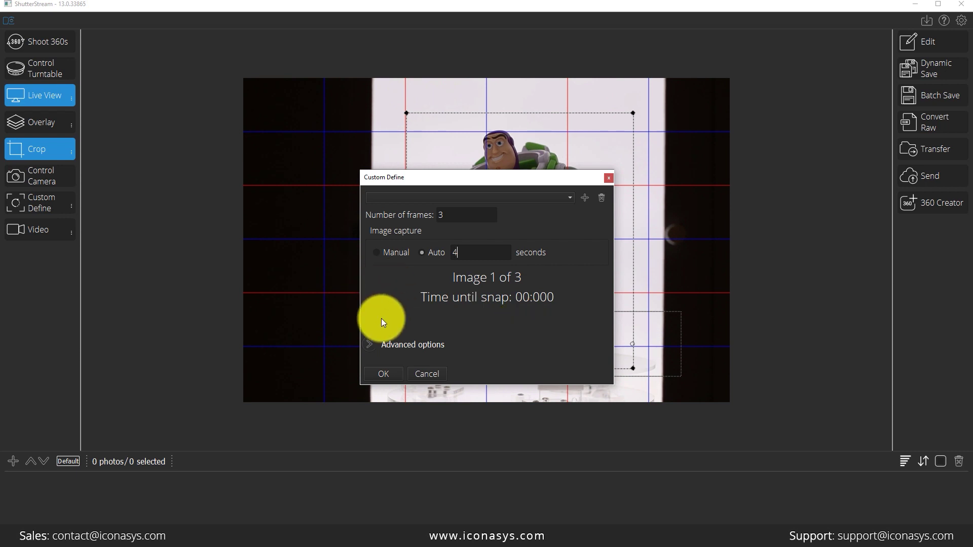
{"action": "left_click", "coordinate": [380, 345]}
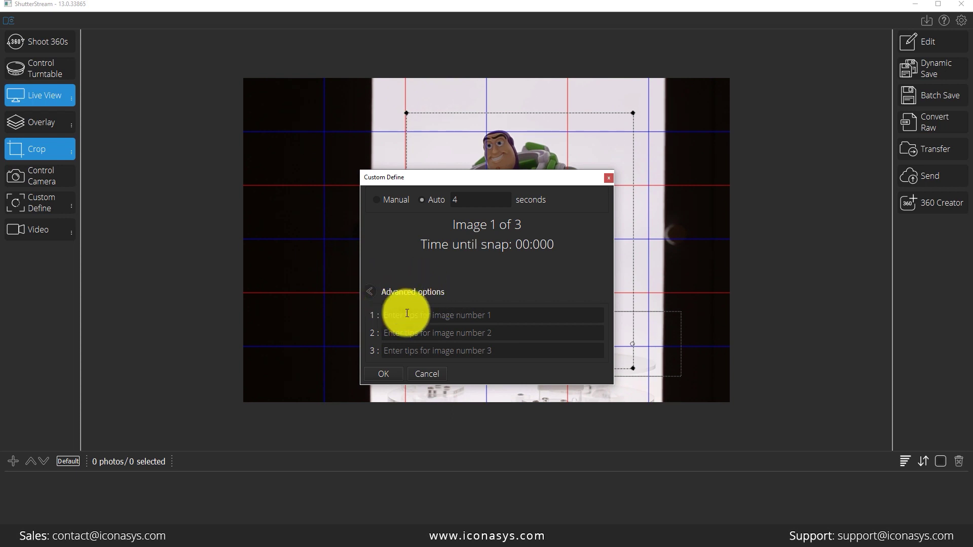
{"action": "left_click", "coordinate": [370, 292]}
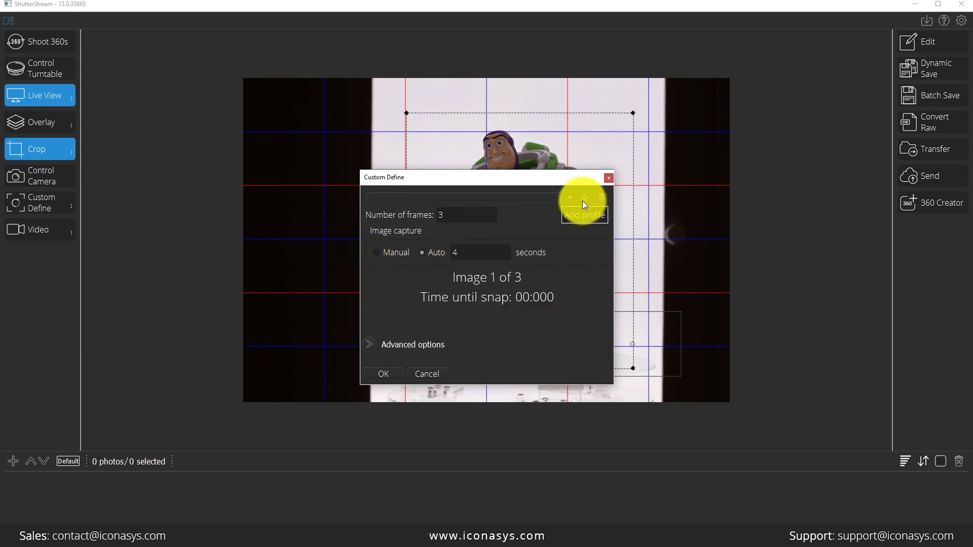
{"action": "left_click", "coordinate": [383, 374]}
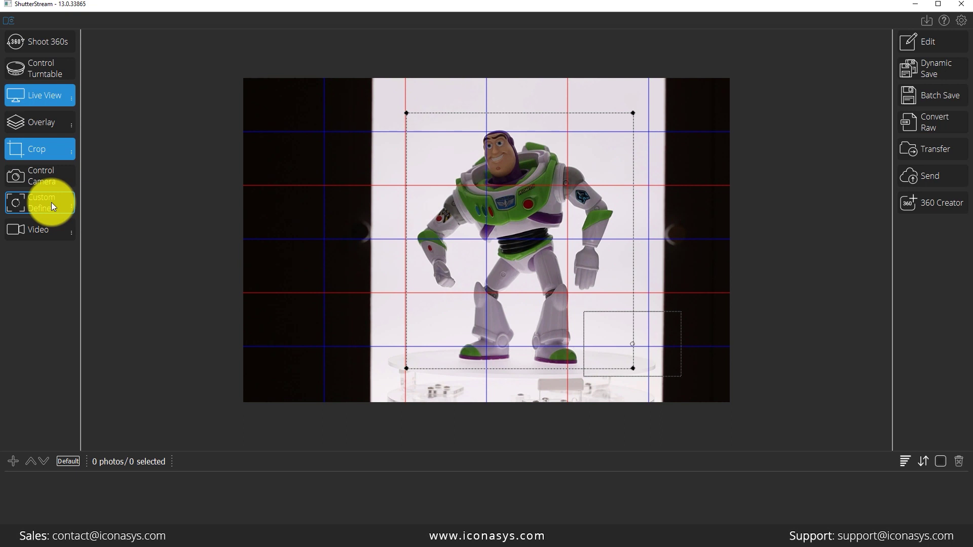
Set custom-define shots to use Mike Pipeline processing instead of Normal
{"action": "left_click", "coordinate": [960, 20]}
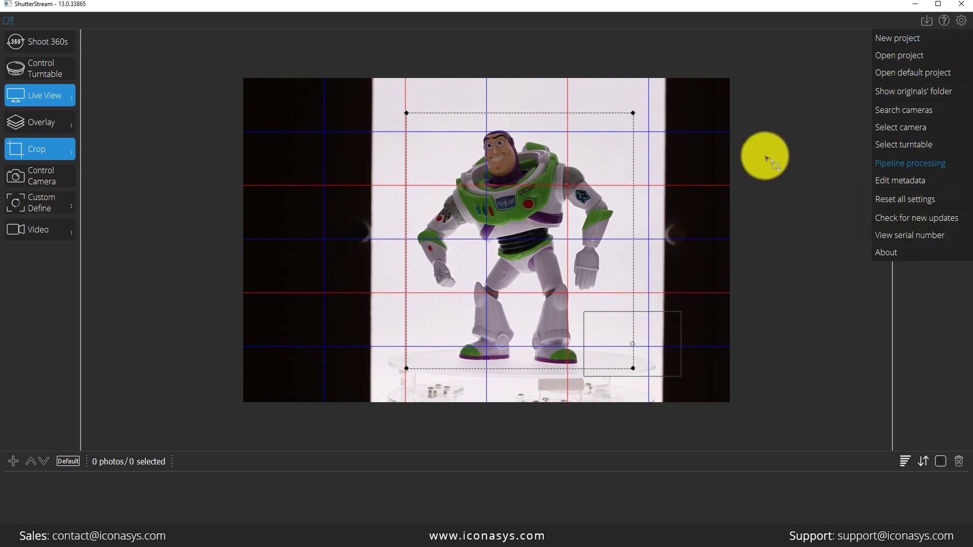
{"action": "left_click", "coordinate": [143, 176]}
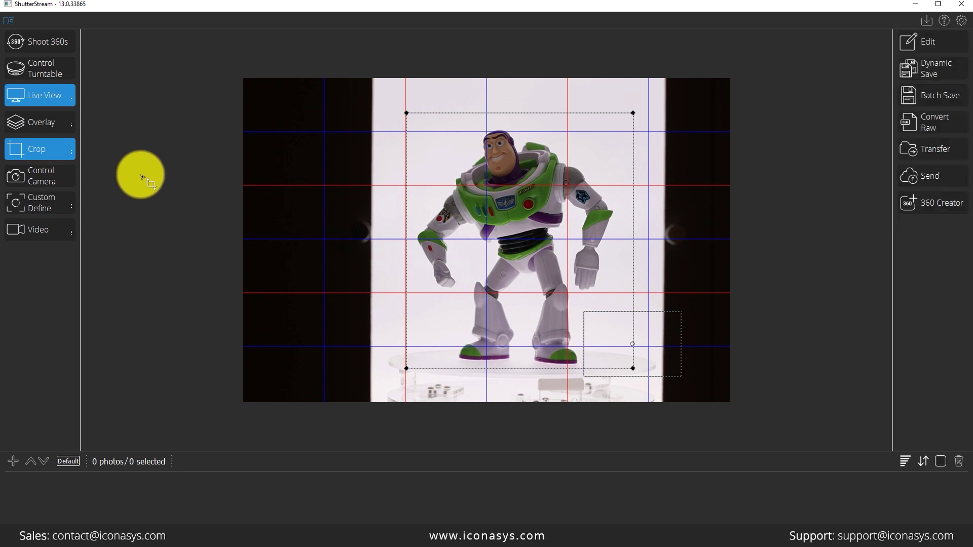
{"action": "left_click", "coordinate": [40, 199]}
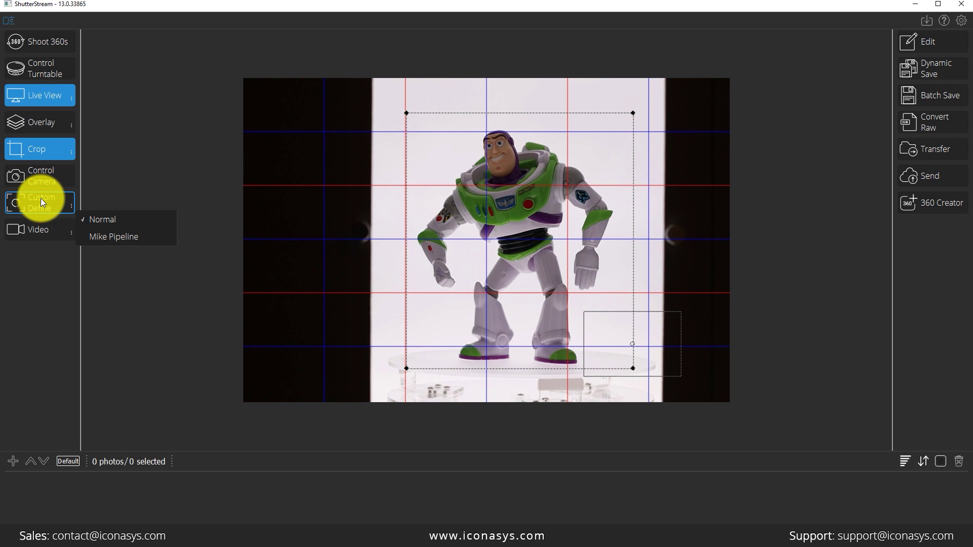
{"action": "left_click", "coordinate": [104, 237]}
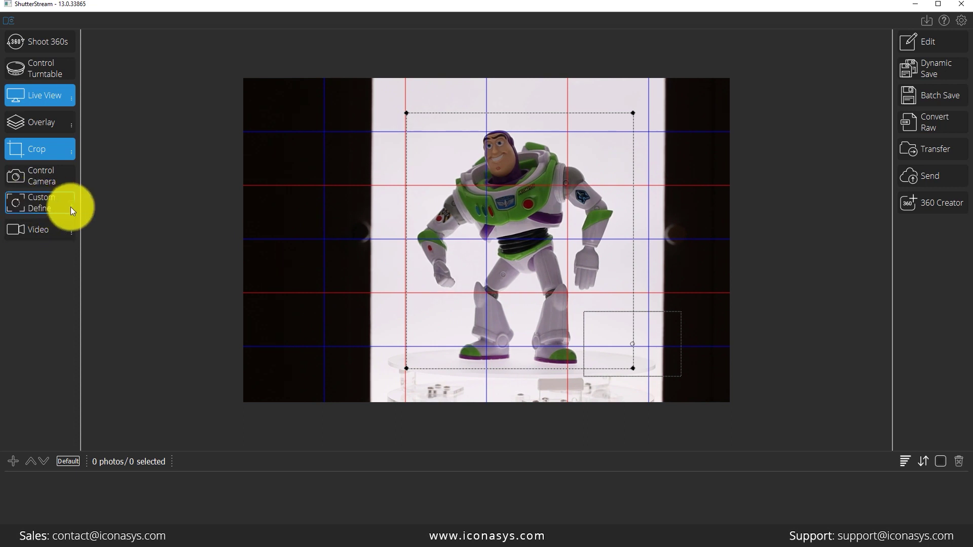
Pre-name shots with master name 12342341- and two-digit sequential numbers starting at 1
{"action": "left_click", "coordinate": [41, 202]}
{"action": "left_click_drag", "start_coordinate": [875, 42], "coordinate": [709, 72]}
{"action": "left_click", "coordinate": [615, 96]}
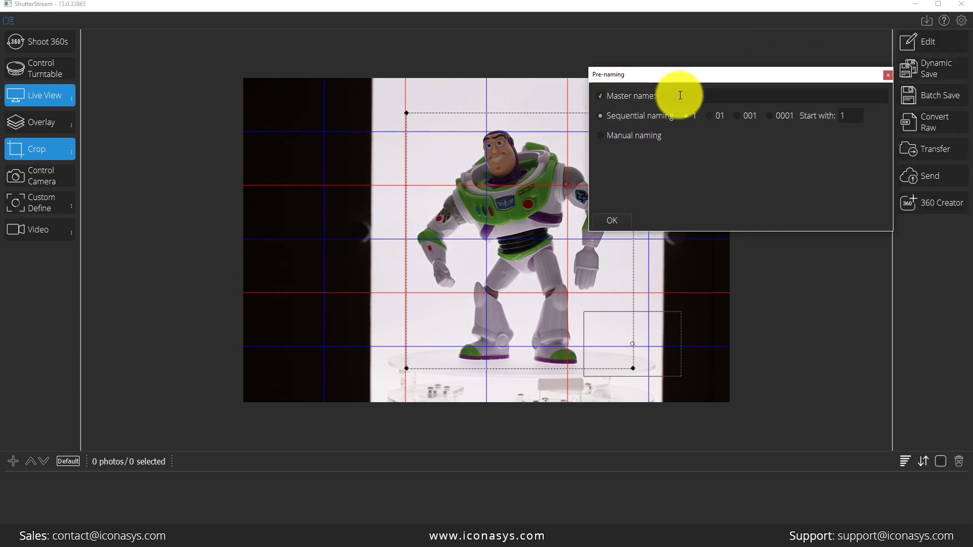
{"action": "left_click", "coordinate": [680, 96]}
{"action": "type", "text": "12341341-"}
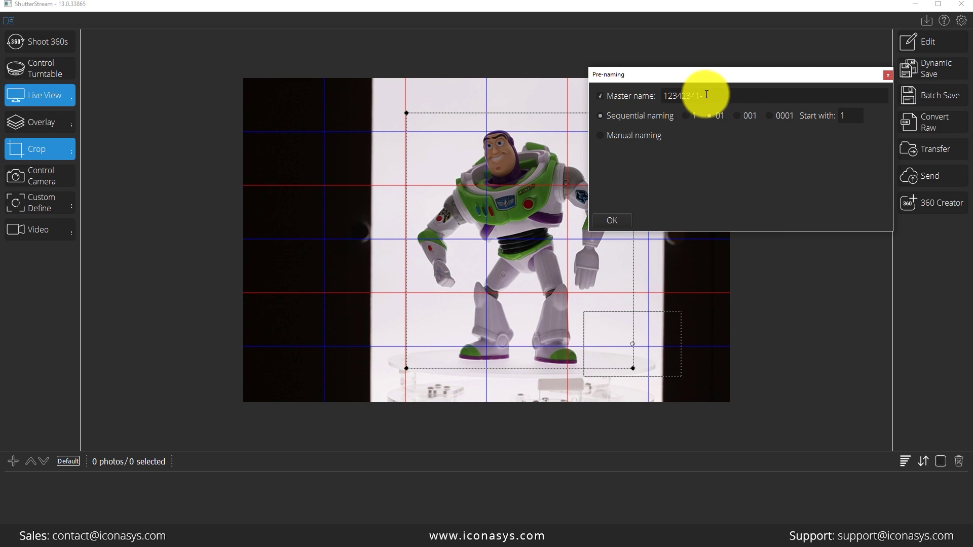
{"action": "left_click", "coordinate": [709, 116]}
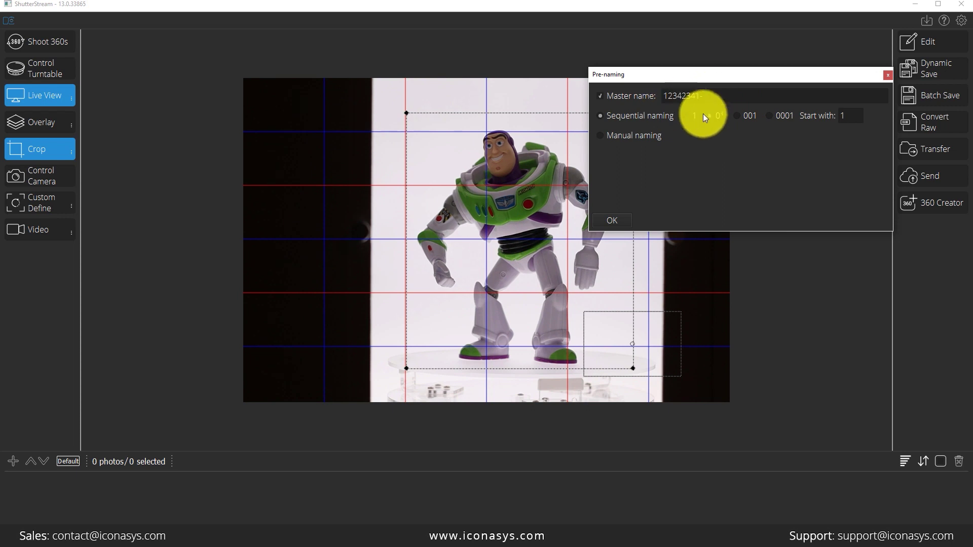
{"action": "left_click", "coordinate": [608, 136]}
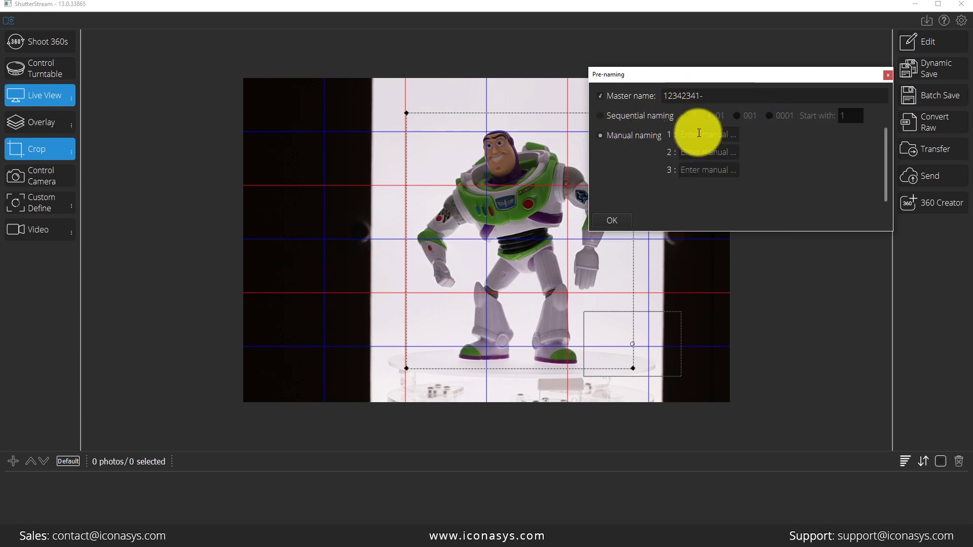
{"action": "left_click", "coordinate": [600, 116]}
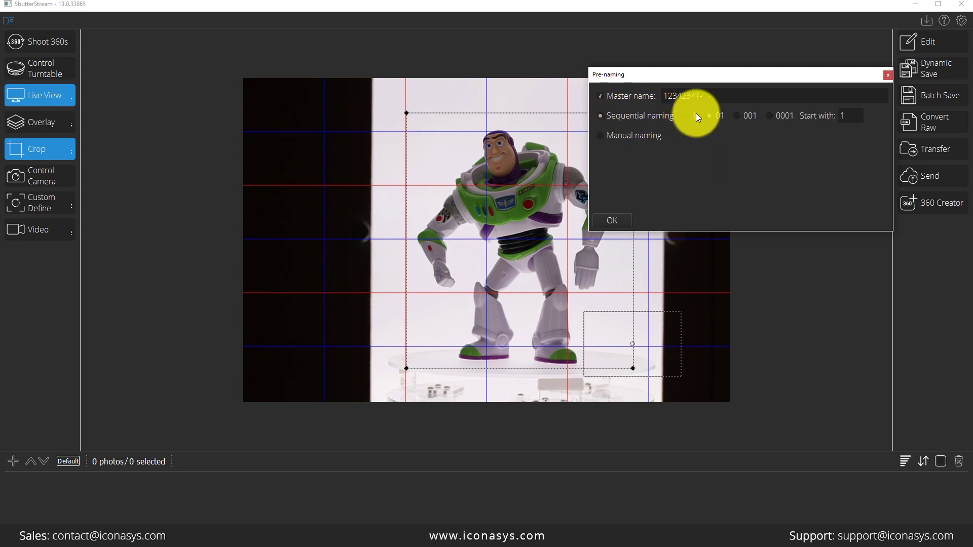
Capture the three shots, review each thumbnail, then open the first saved file in SHS-V13
{"action": "left_click", "coordinate": [619, 218]}
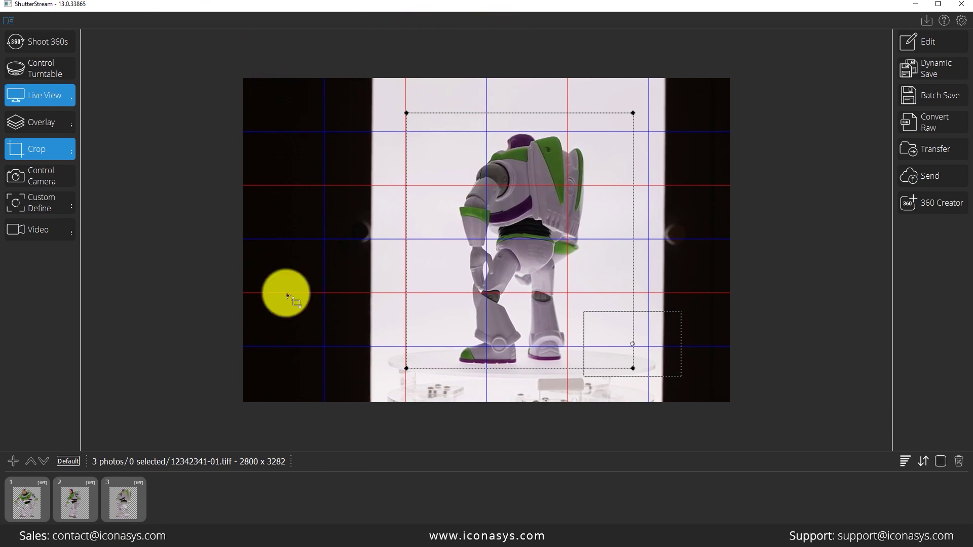
{"action": "left_click", "coordinate": [41, 500]}
{"action": "left_click", "coordinate": [84, 500]}
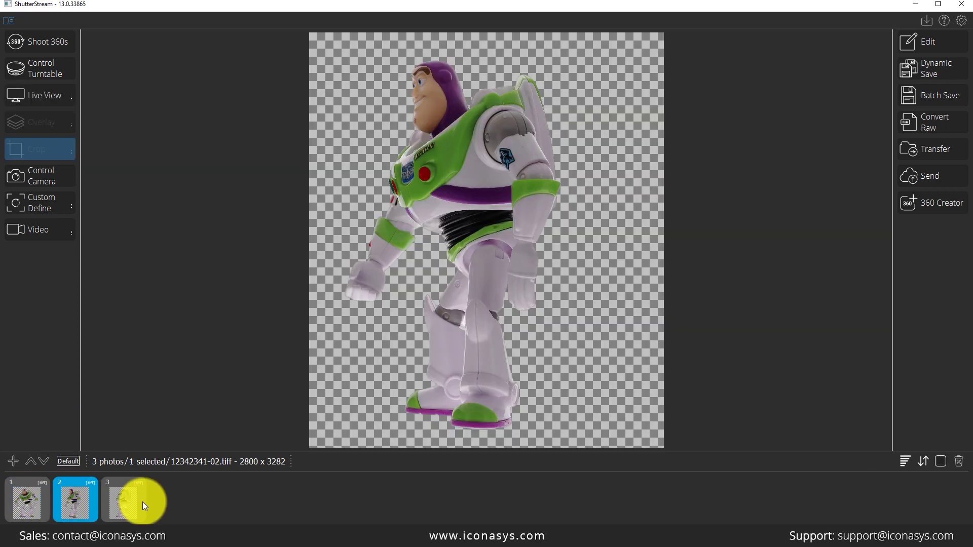
{"action": "left_click", "coordinate": [133, 499]}
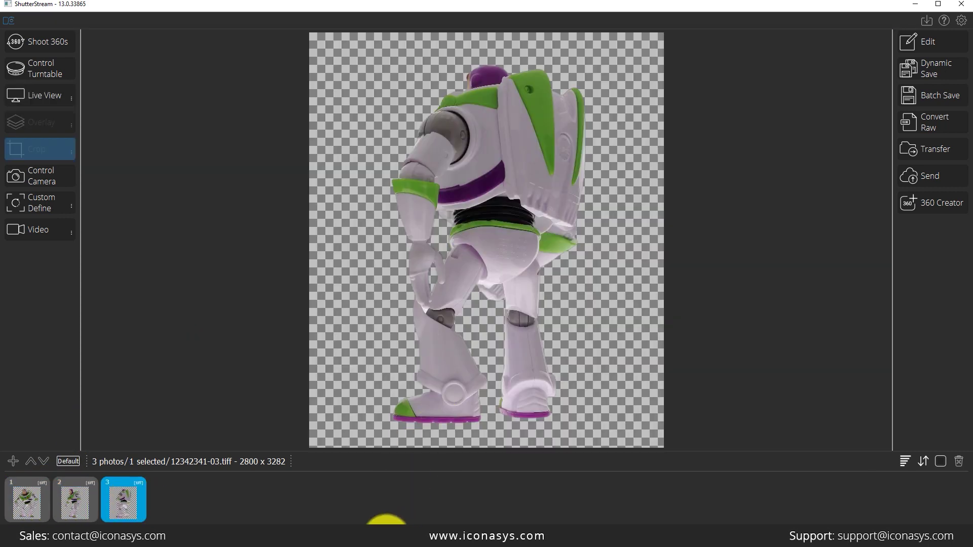
{"action": "left_click", "coordinate": [385, 527]}
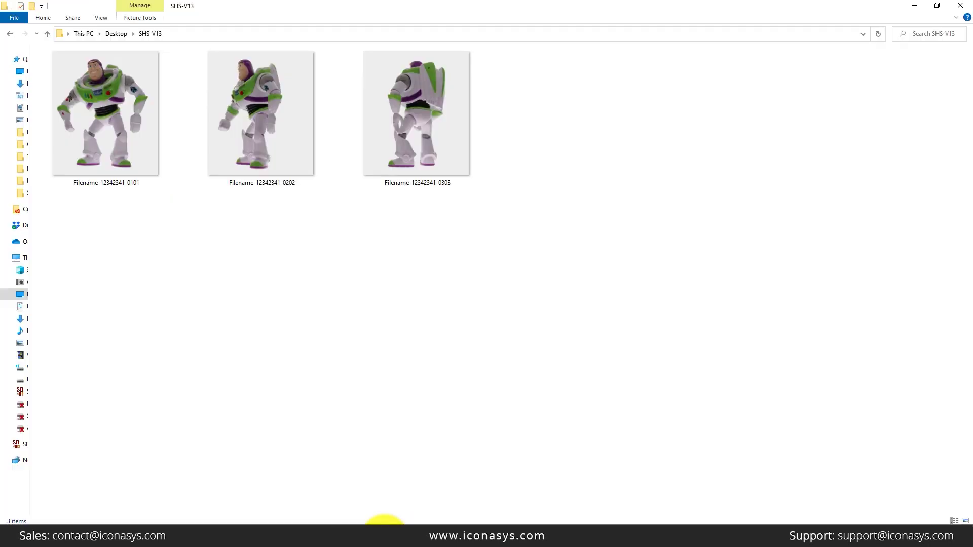
{"action": "double_click", "coordinate": [125, 117]}
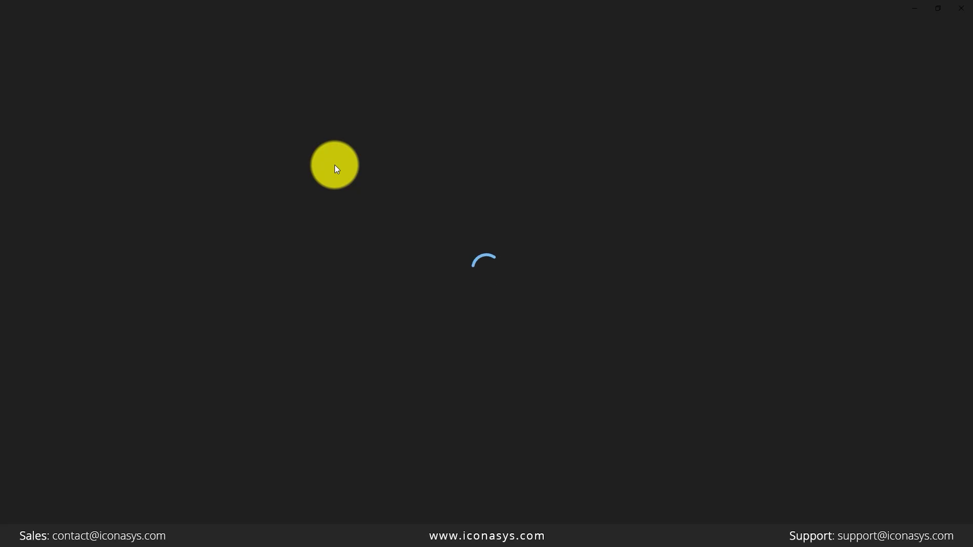
Browse forward through the saved grey-background images to 0303, then return to ShutterStream
{"action": "key", "text": "Right"}
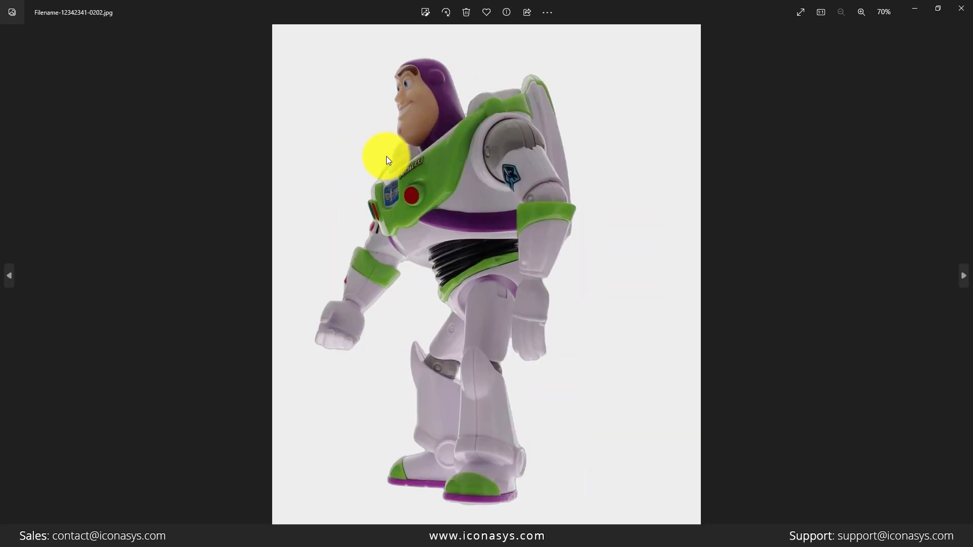
{"action": "key", "text": "Right"}
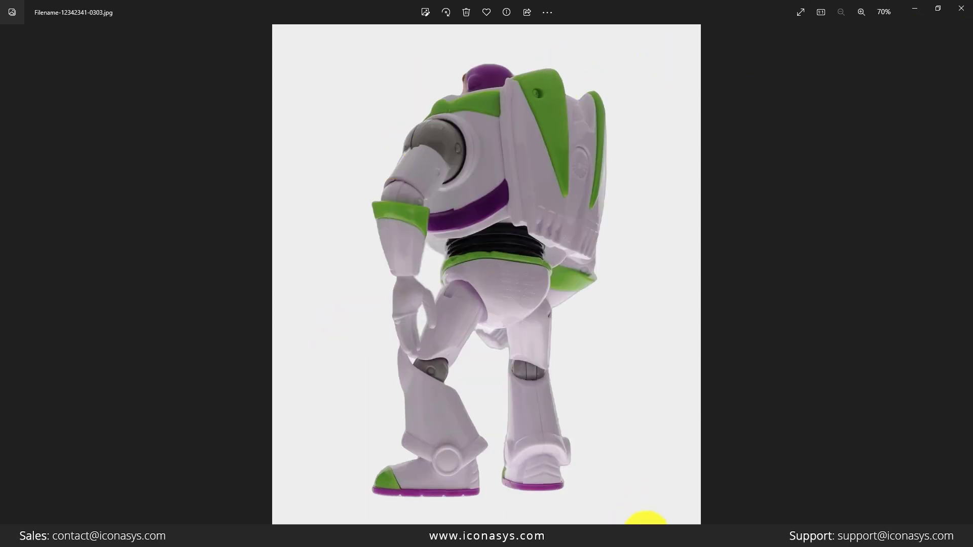
{"action": "left_click", "coordinate": [735, 530]}
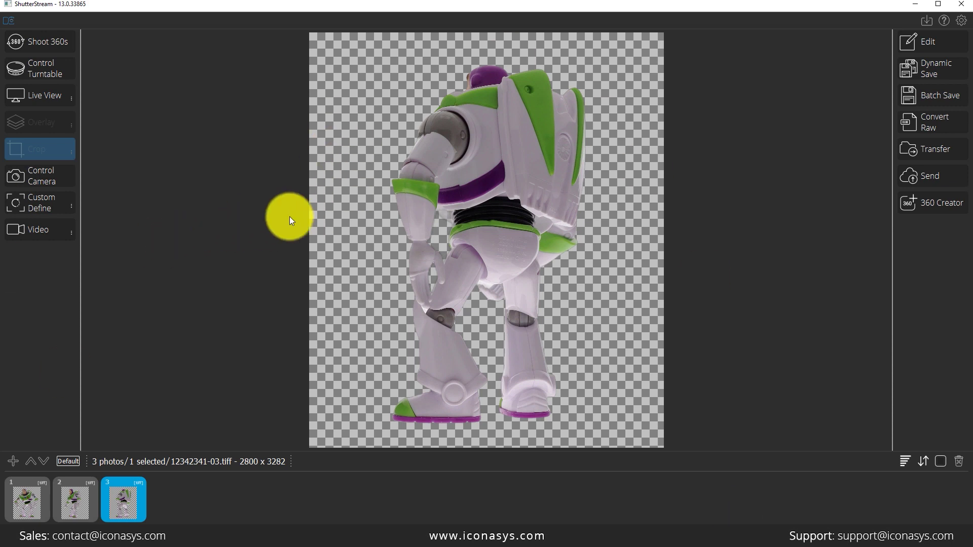
Display shot 1, the figure's front view, in the viewer again
{"action": "left_click", "coordinate": [41, 501]}
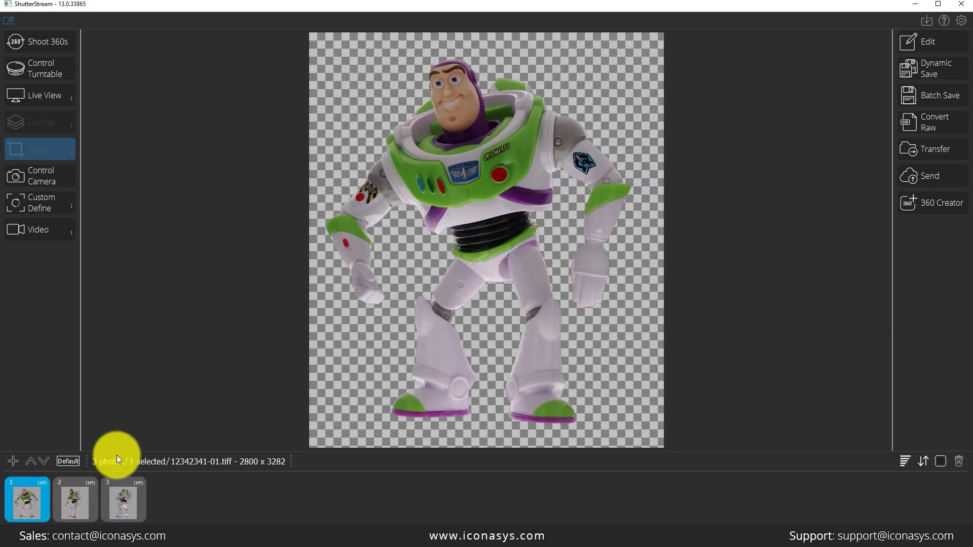